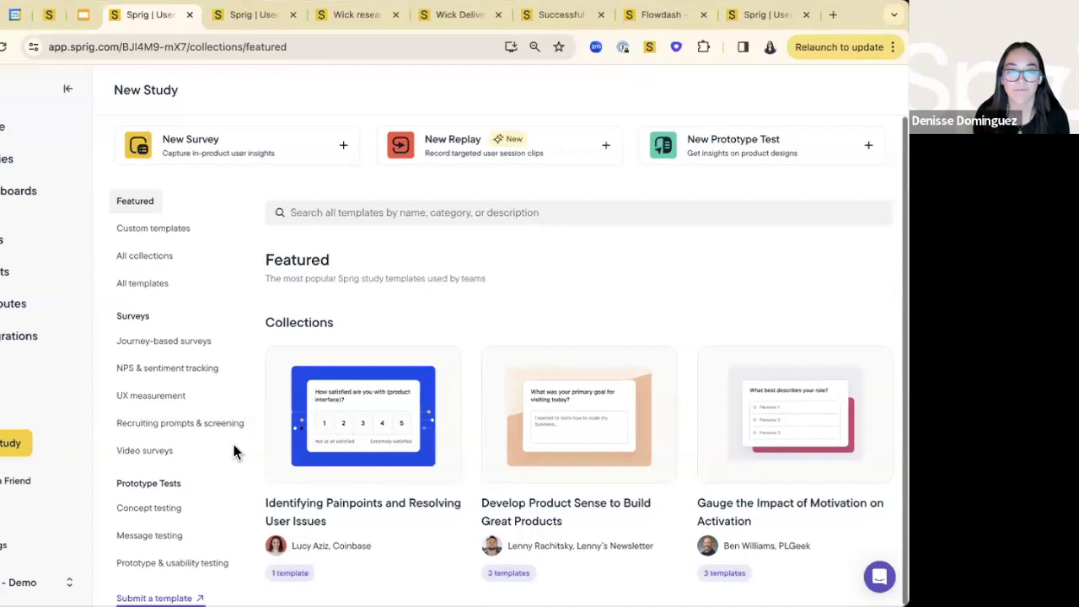
Search the template gallery for 'onbo' and scroll down to the matching templates.
scroll(725, 462, down, 1)
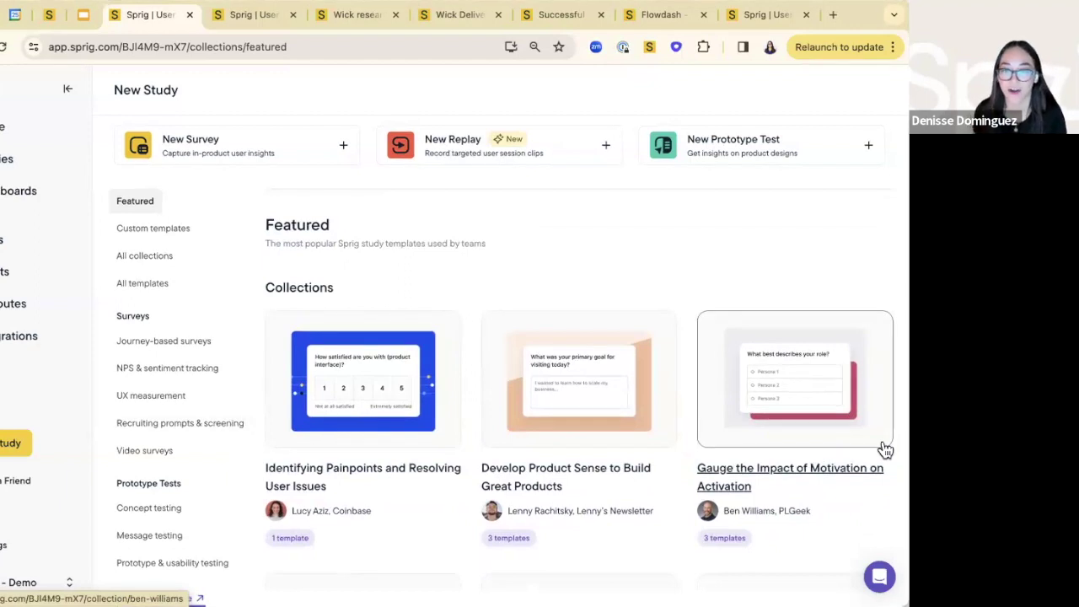
scroll(422, 531, up, 1)
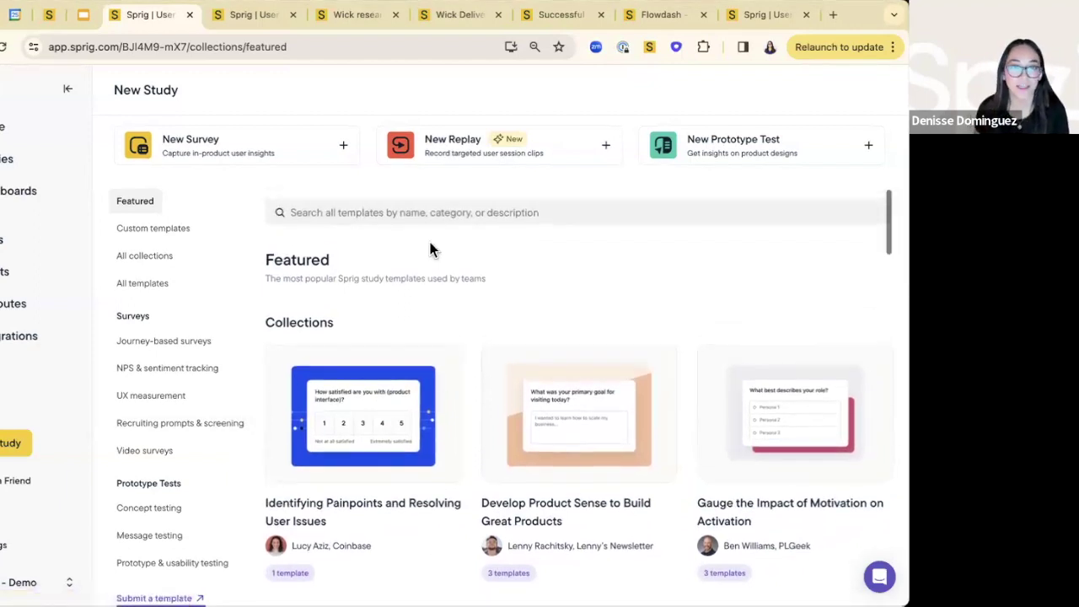
click(424, 212)
text(onb)
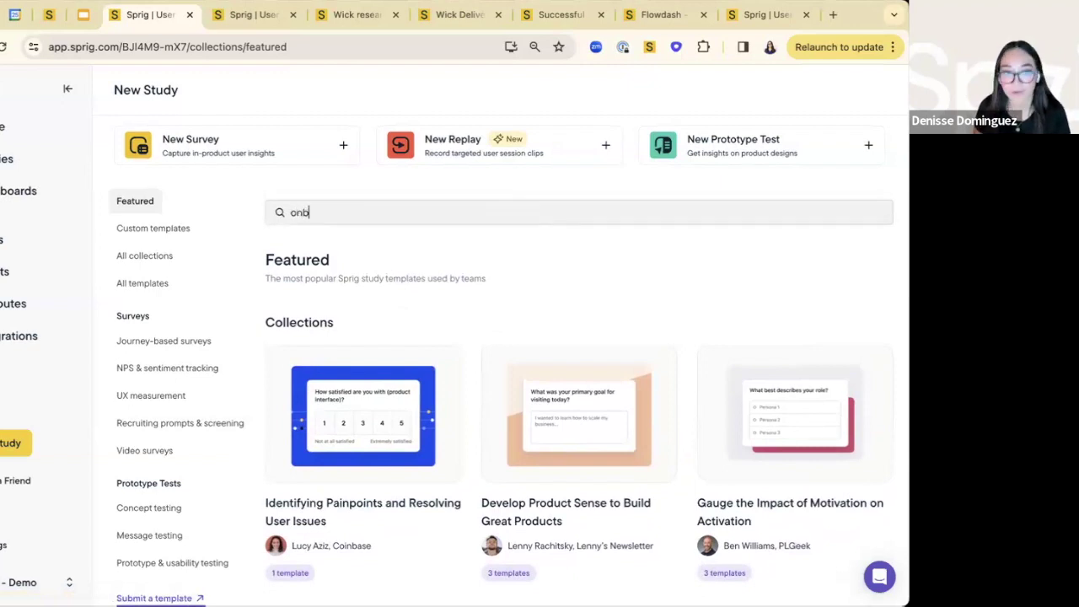
text(o)
scroll(539, 320, down, 2)
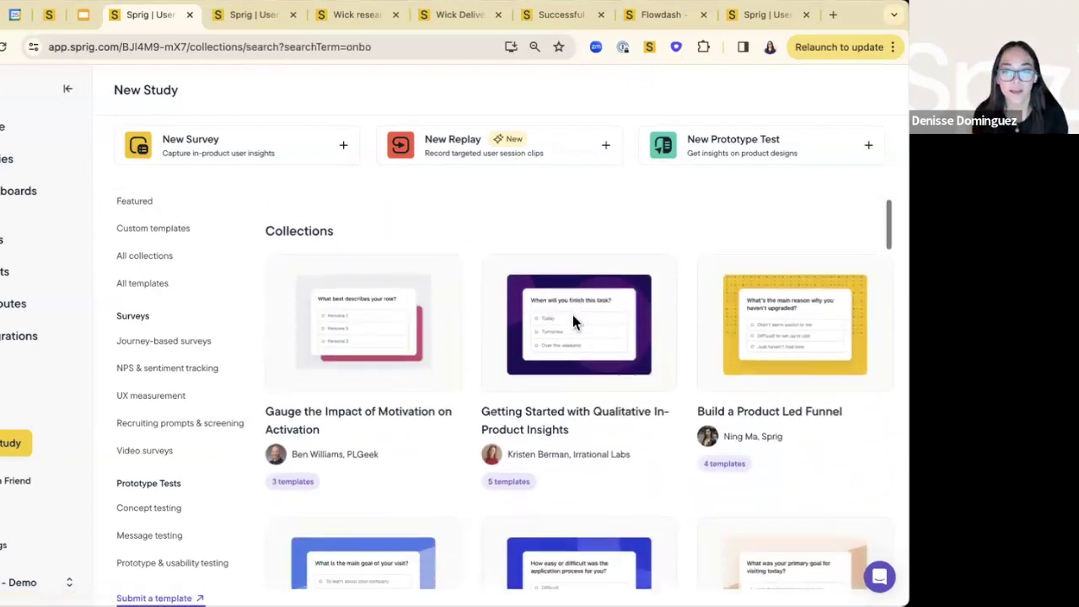
scroll(572, 321, down, 10)
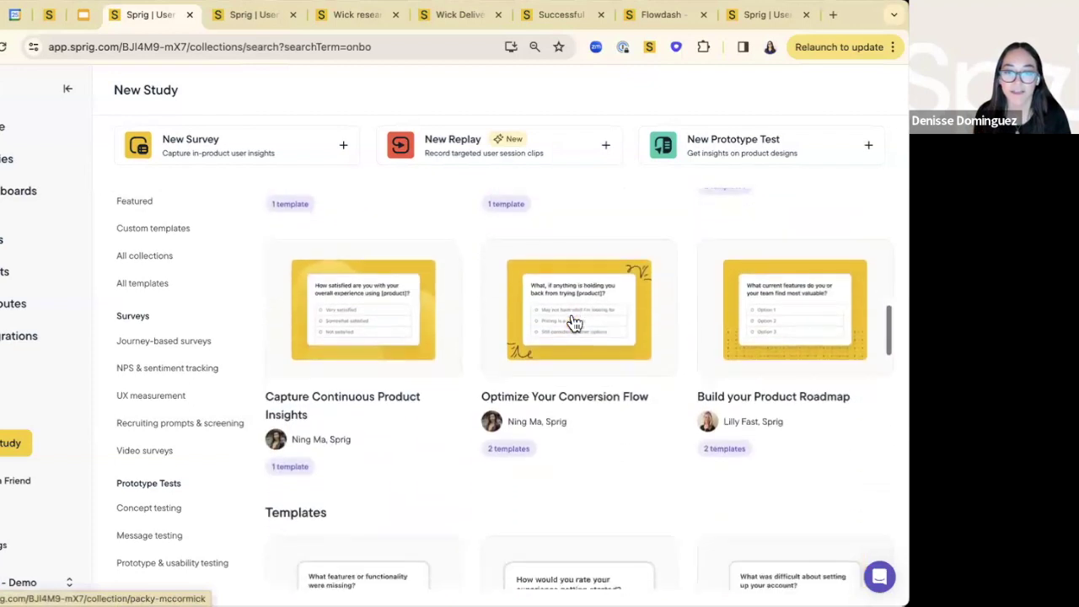
scroll(572, 321, down, 3)
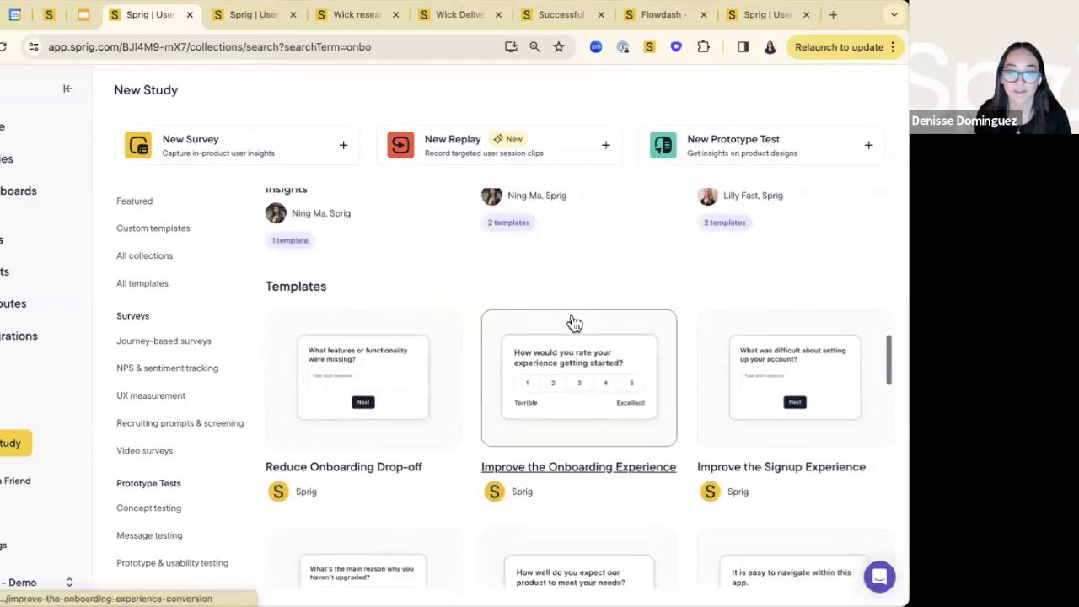
Preview the Improve the Onboarding Experience template on mobile and desktop, then start a study from it.
click(664, 396)
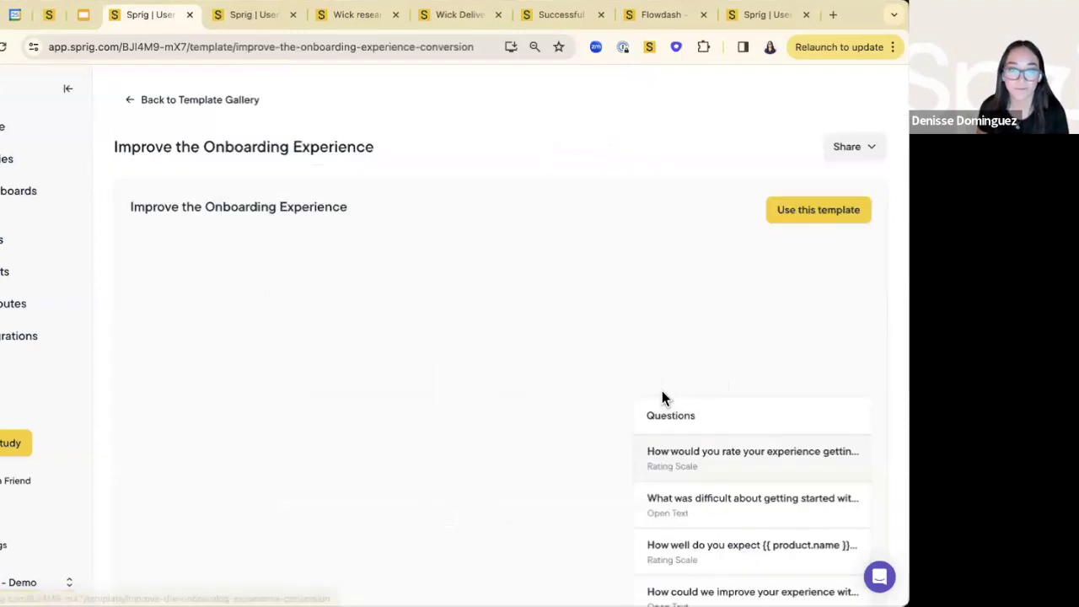
scroll(498, 420, down, 2)
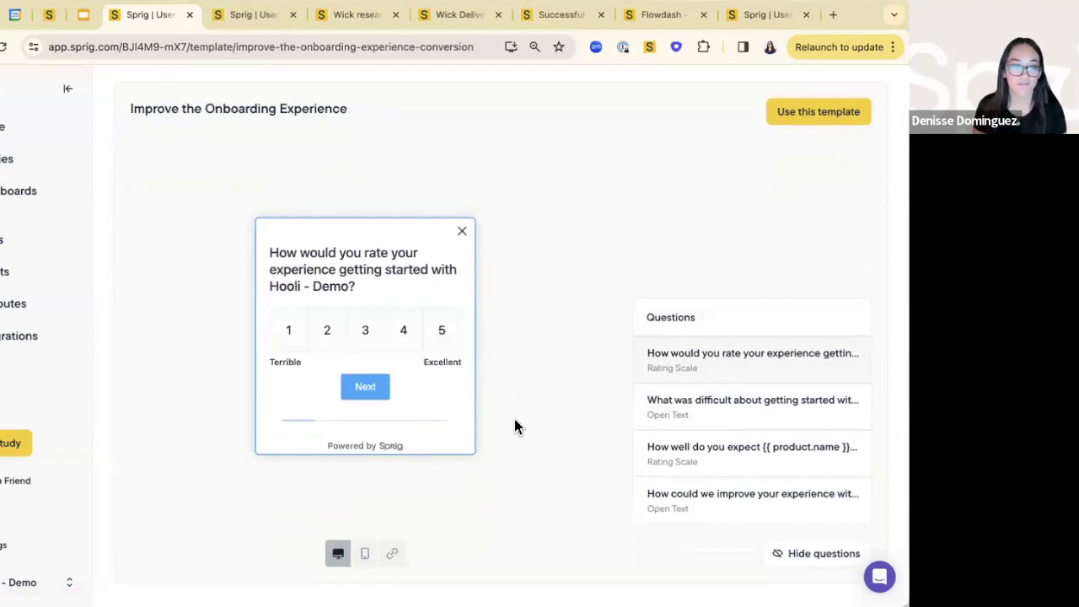
scroll(515, 428, up, 1)
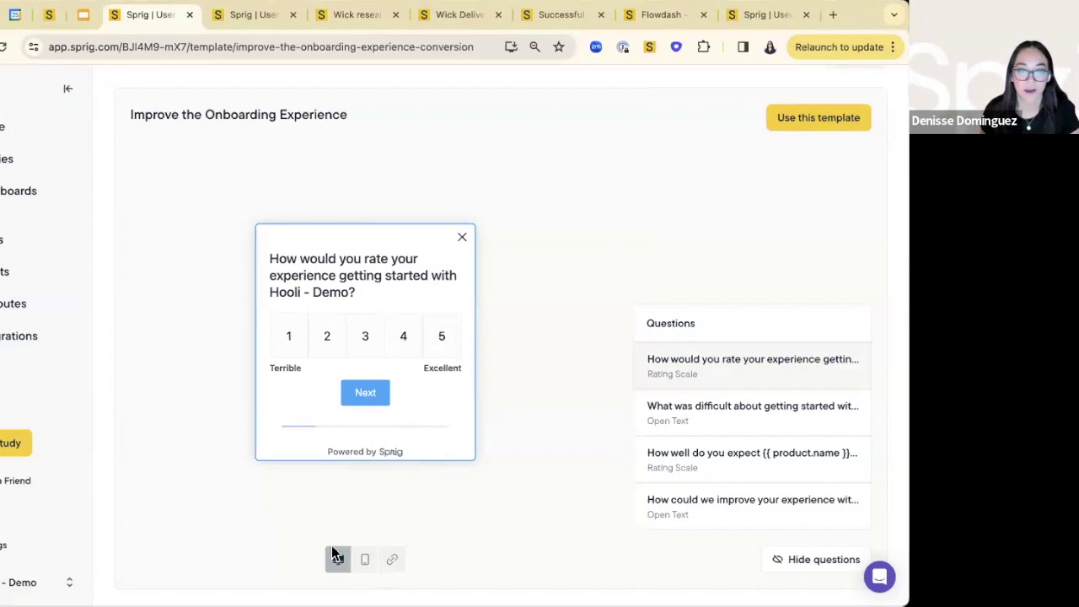
click(365, 563)
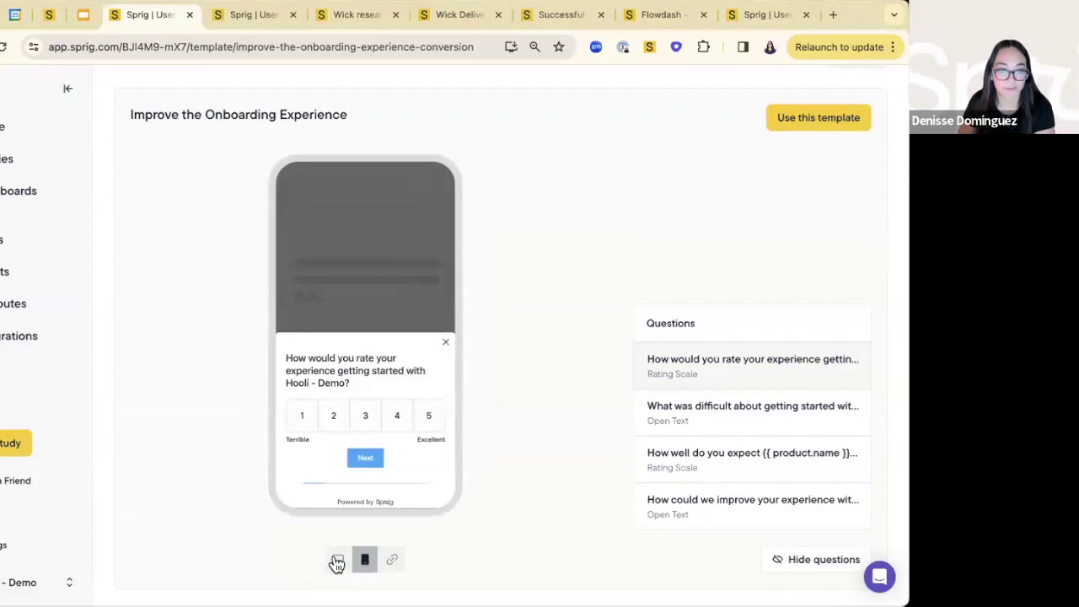
click(336, 564)
click(846, 122)
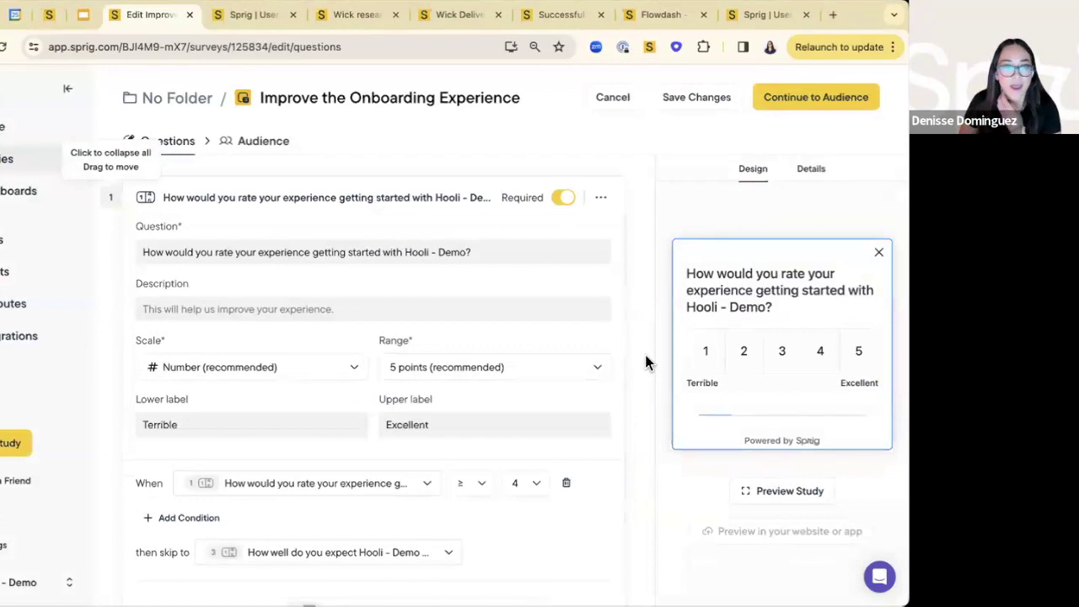
Step through the survey preview by rating 4, close the preview, and go to Audience.
click(508, 258)
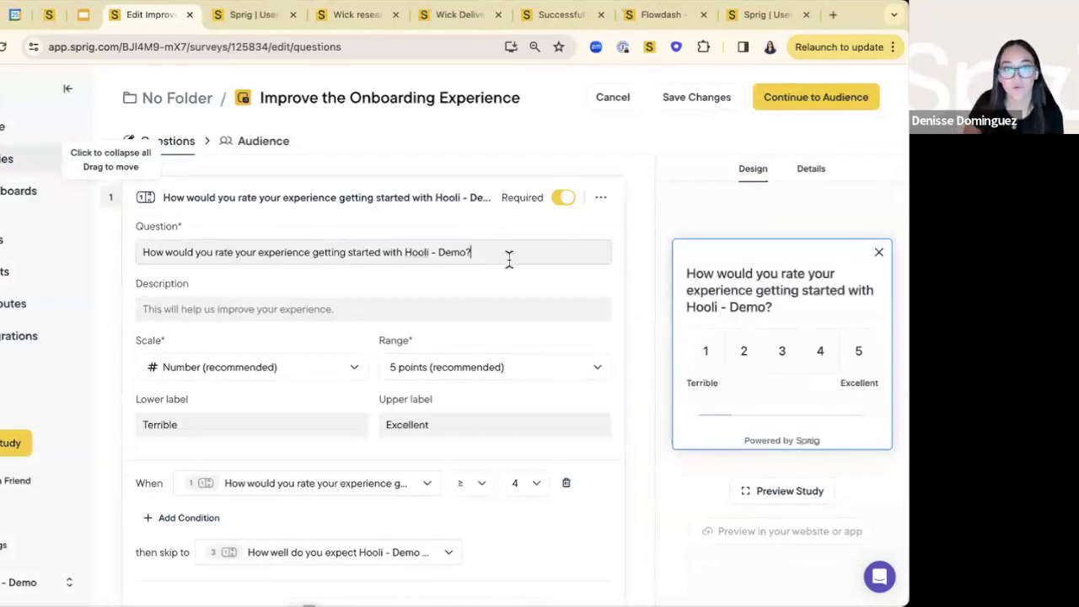
click(822, 355)
click(819, 356)
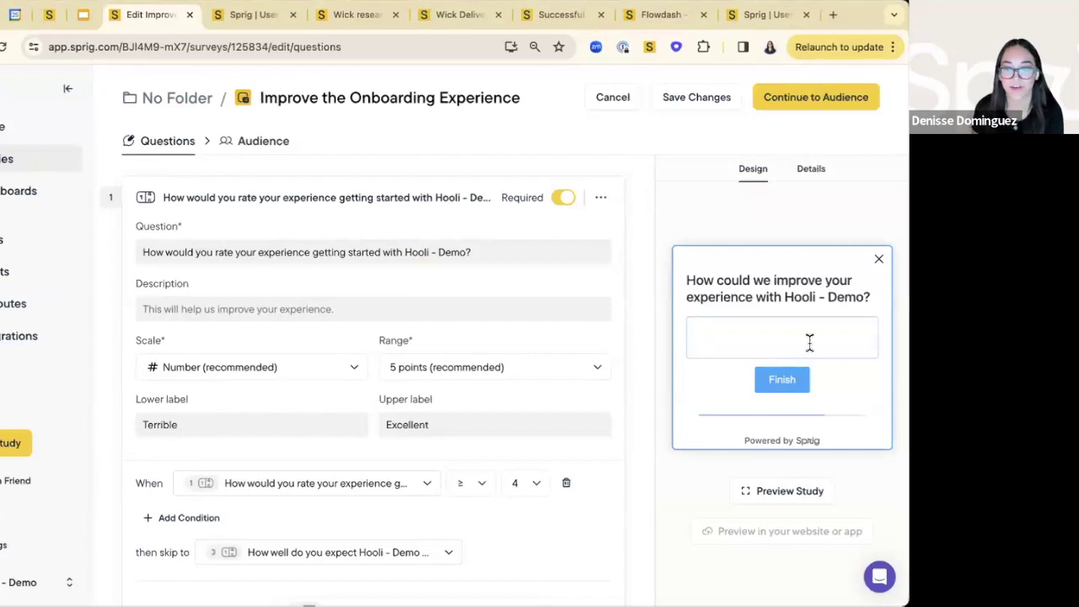
click(662, 204)
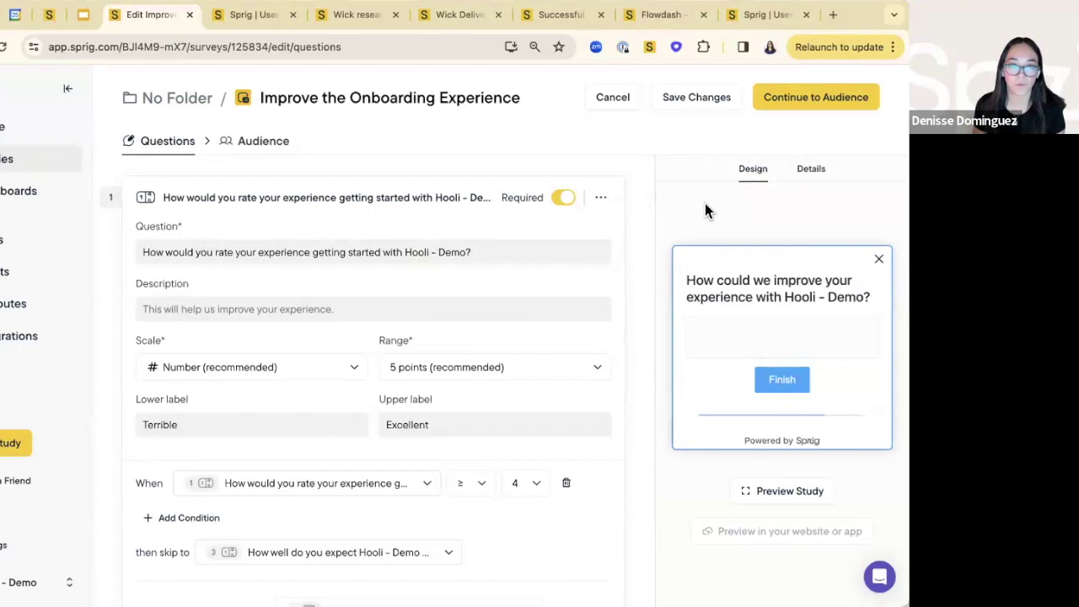
click(880, 261)
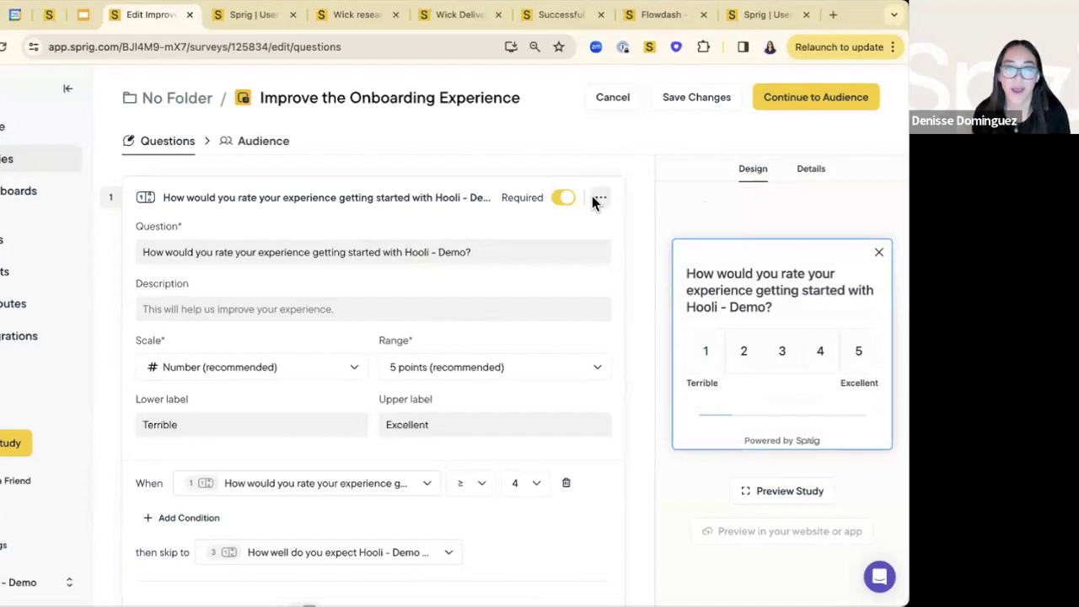
click(251, 141)
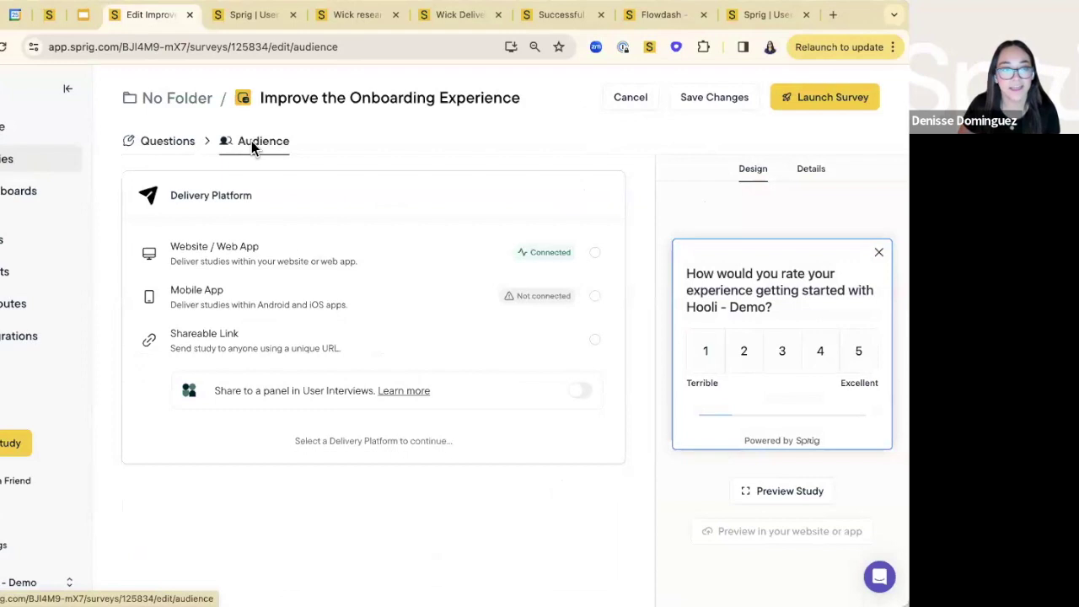
Choose Website / Web App as the delivery platform and expand the Targeting card.
click(433, 258)
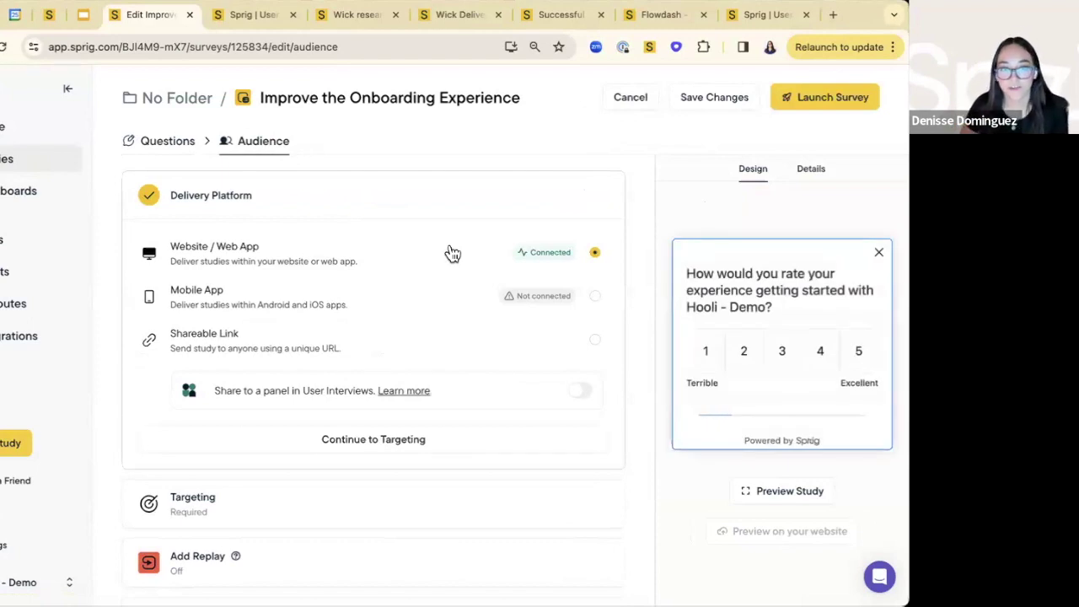
scroll(453, 253, down, 1)
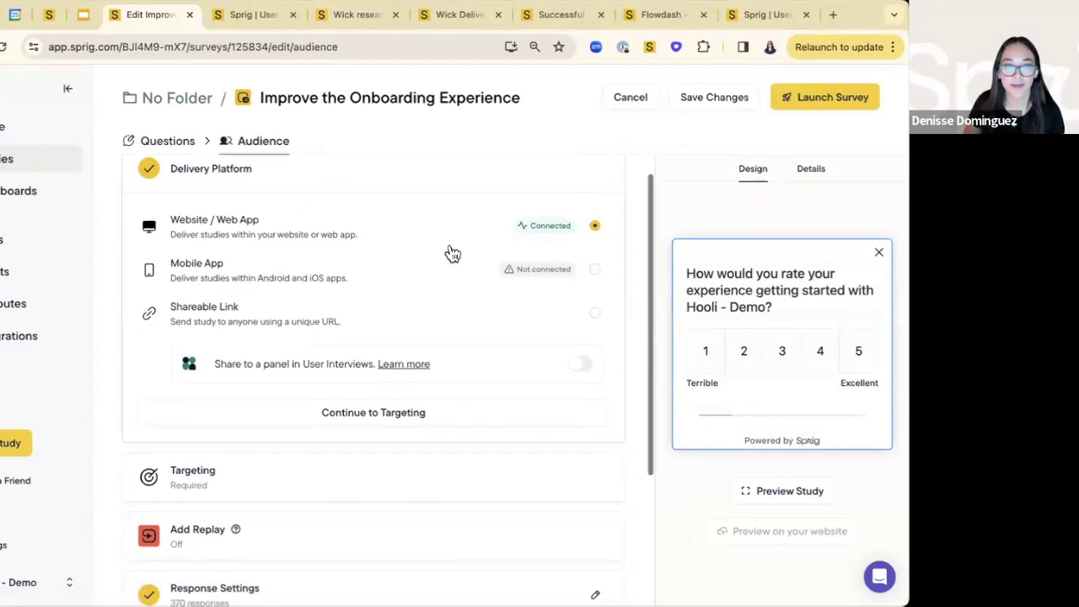
scroll(450, 246, down, 1)
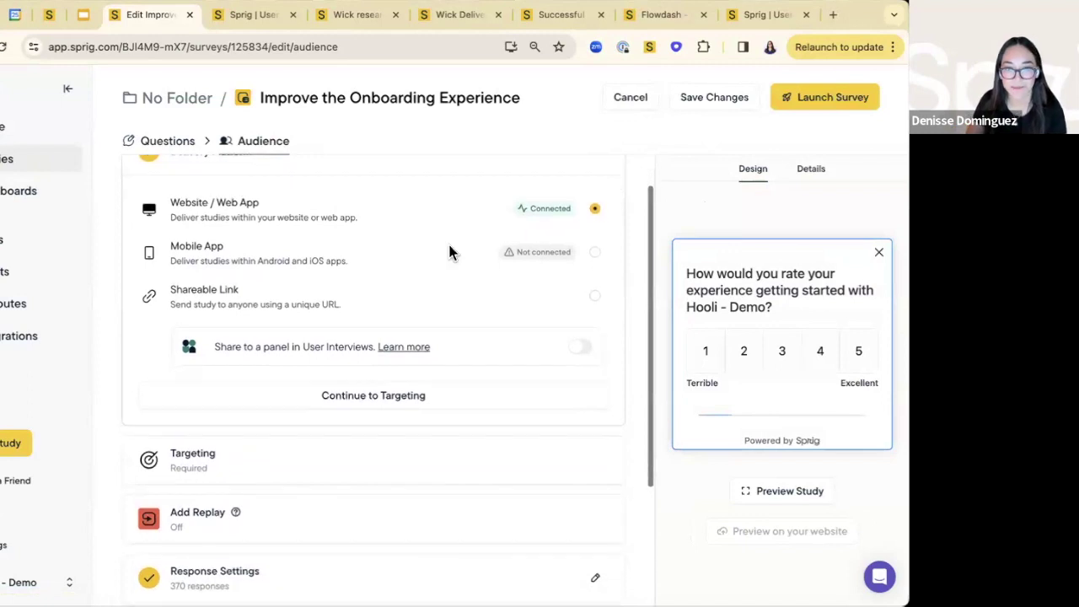
mouse_move(547, 232)
scroll(436, 258, down, 2)
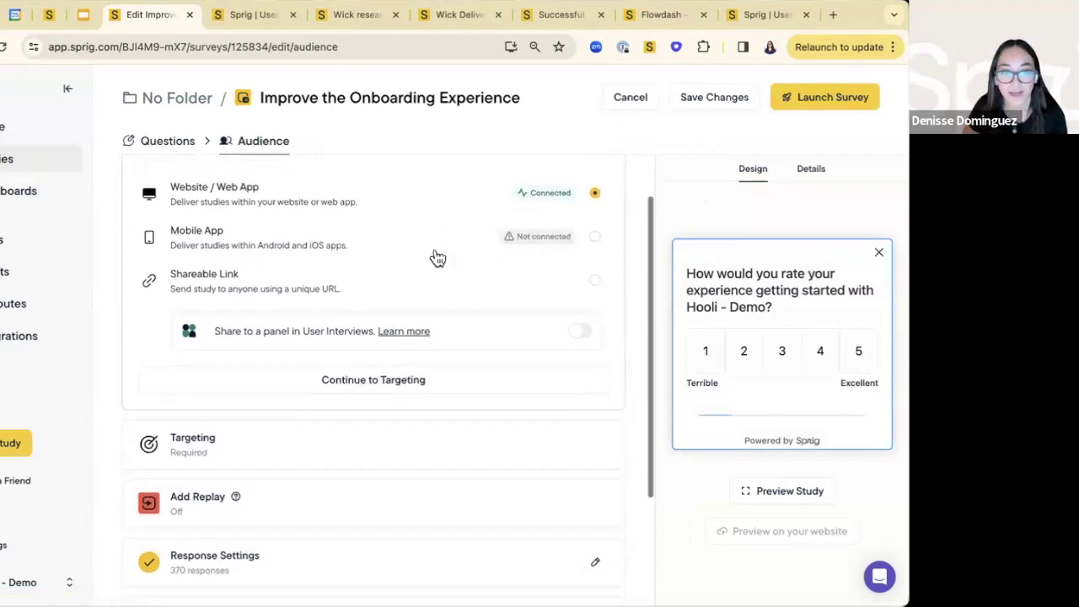
click(336, 422)
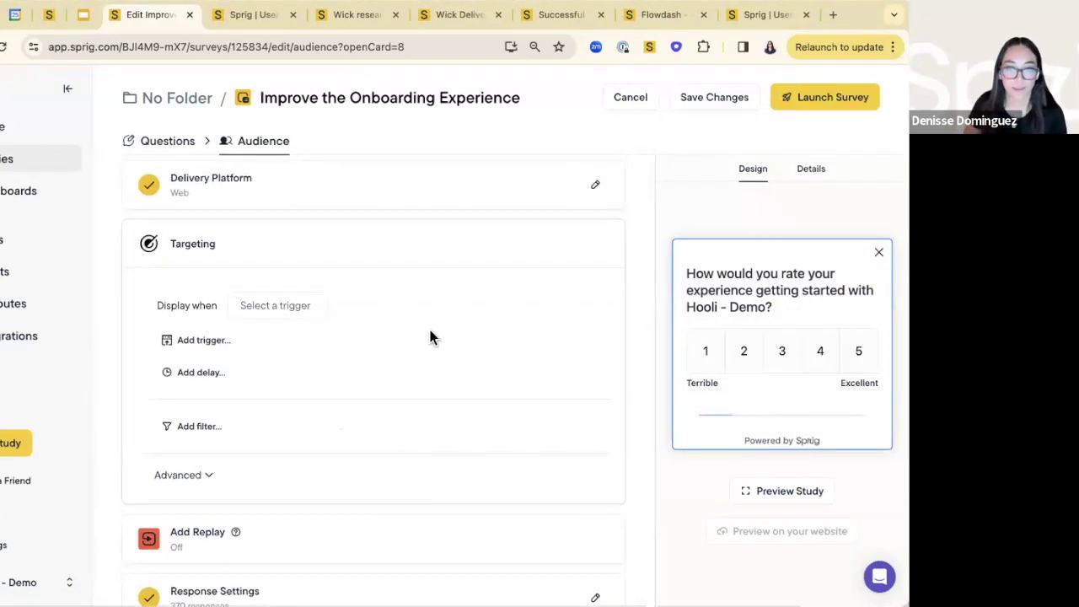
Display the survey on the Complete booking event after a 5-second delay.
click(319, 316)
click(294, 315)
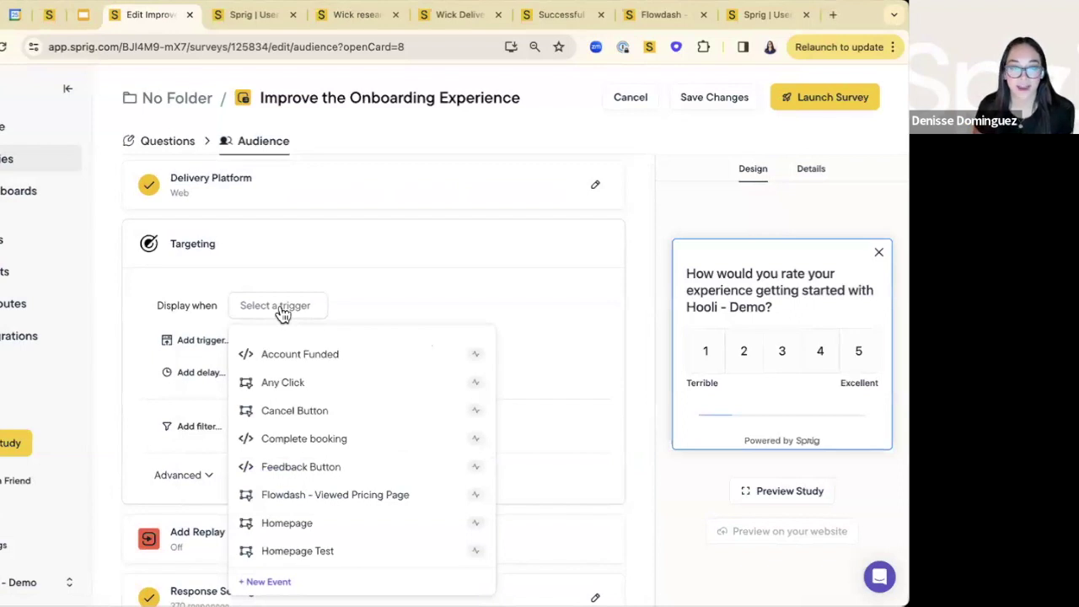
click(367, 445)
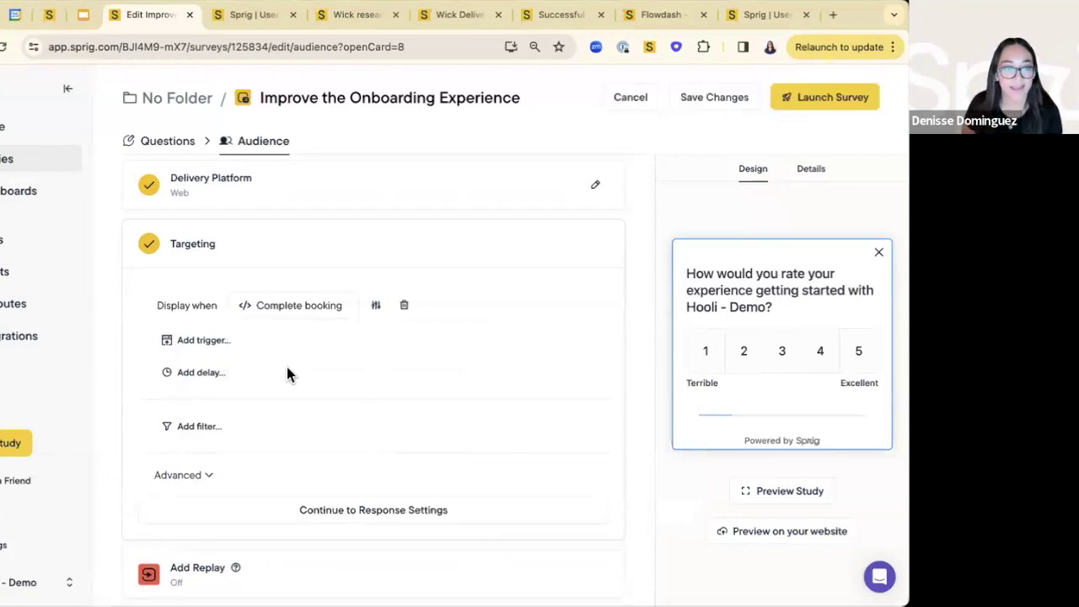
click(213, 374)
click(200, 375)
text(5)
click(494, 365)
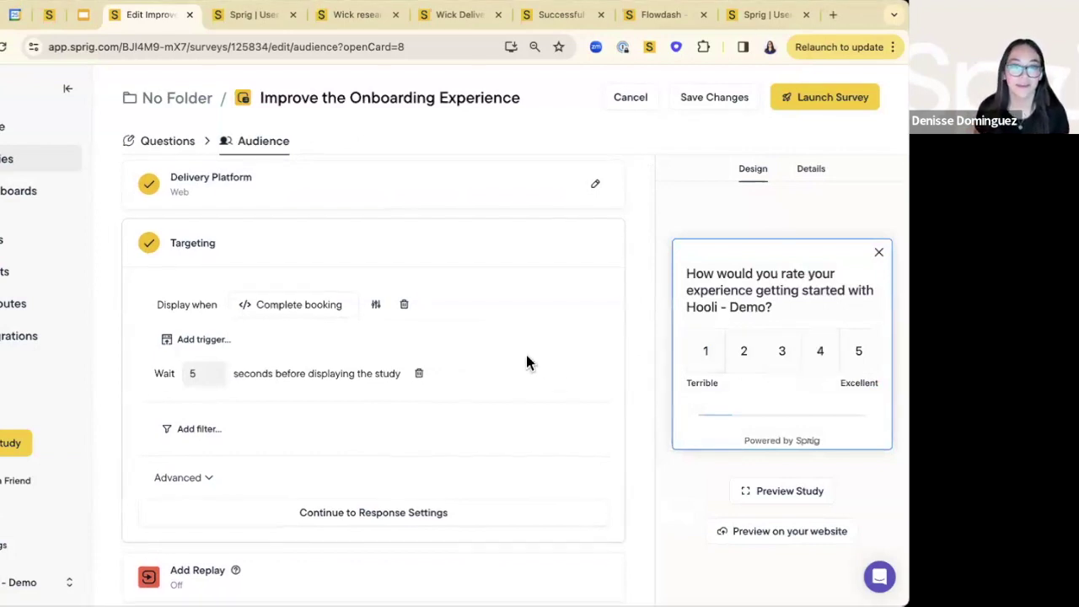
scroll(525, 354, down, 1)
Add a targeting filter on the Plan attribute, set to equal 'starter'.
scroll(526, 363, down, 1)
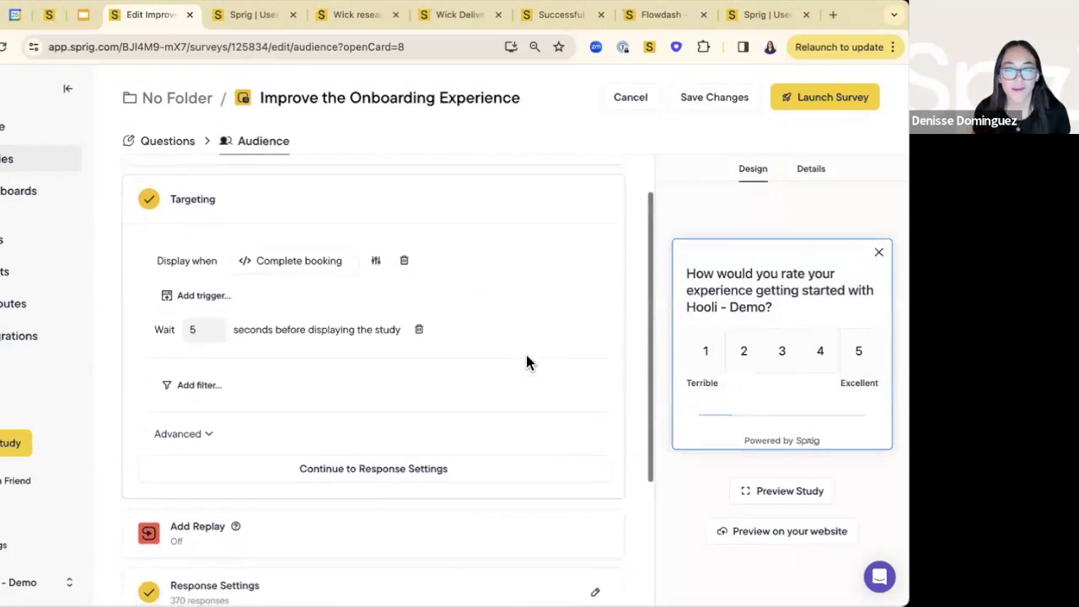
click(203, 387)
click(473, 375)
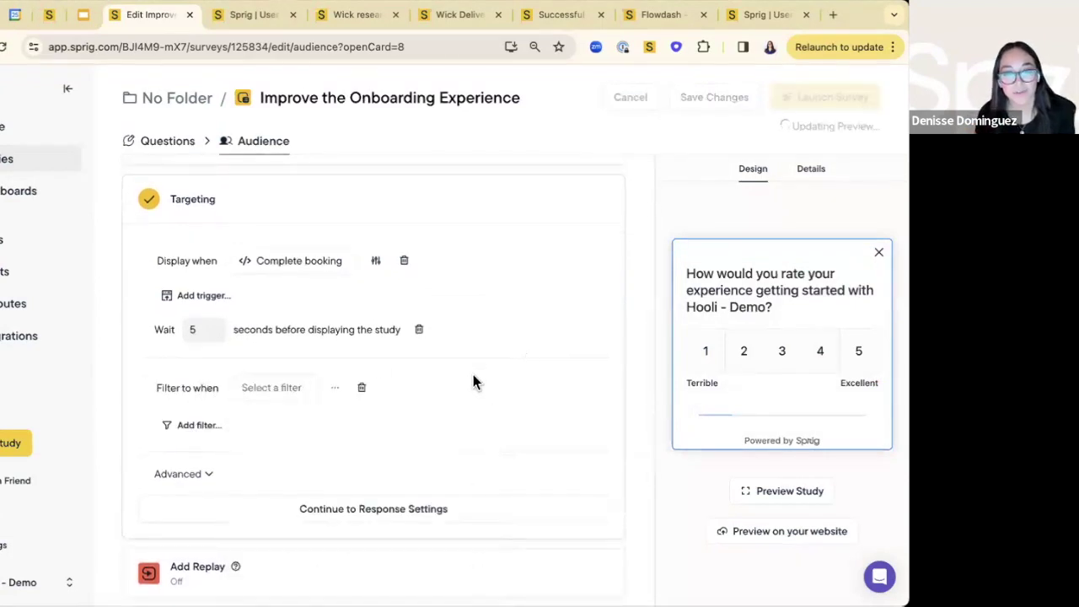
scroll(473, 374, down, 2)
click(284, 341)
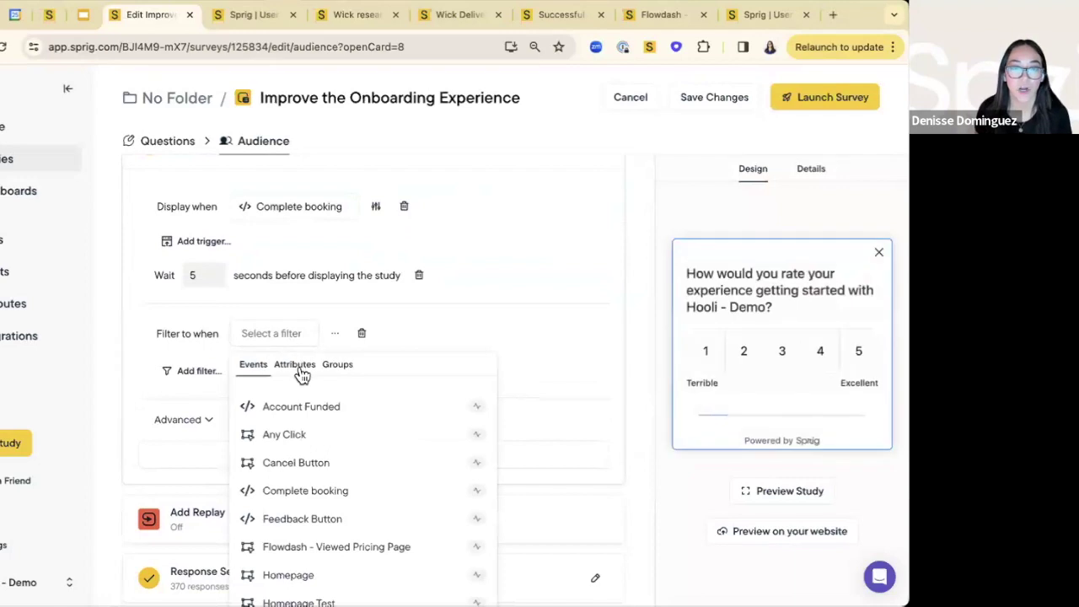
click(300, 366)
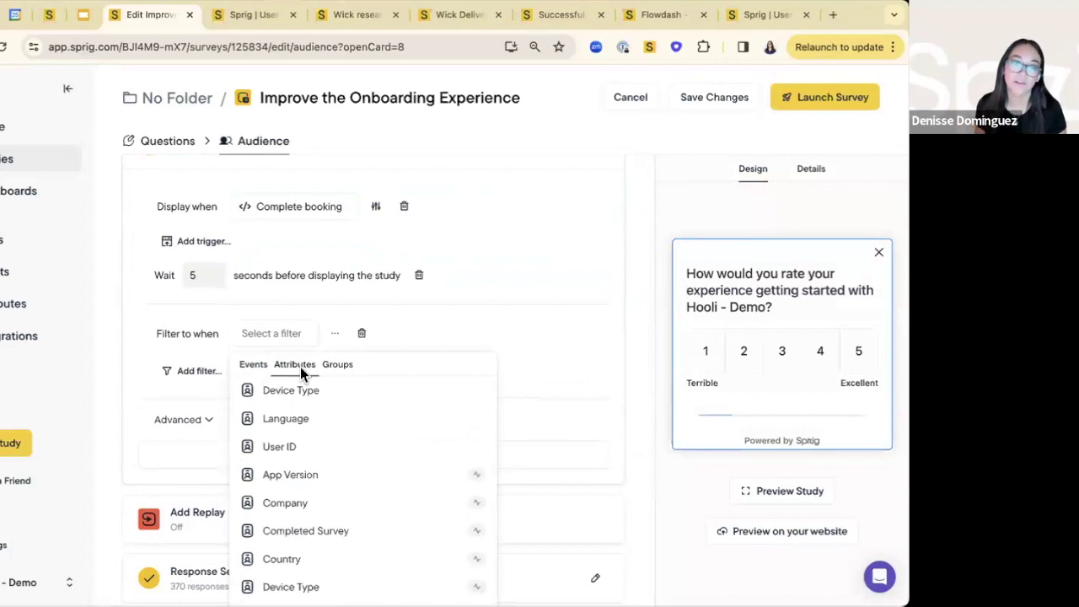
scroll(366, 470, down, 4)
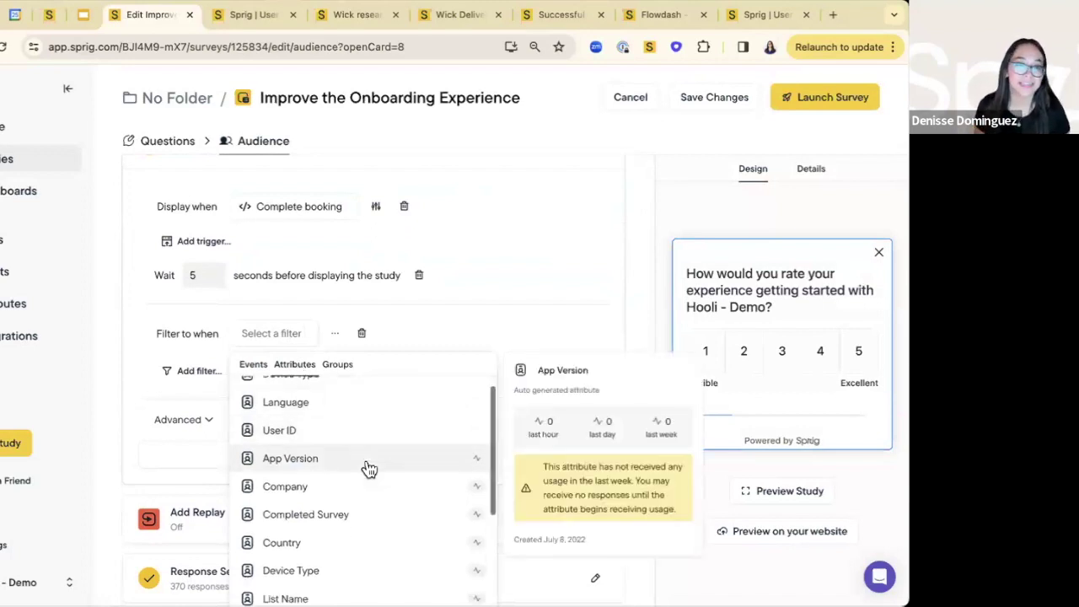
scroll(368, 469, down, 1)
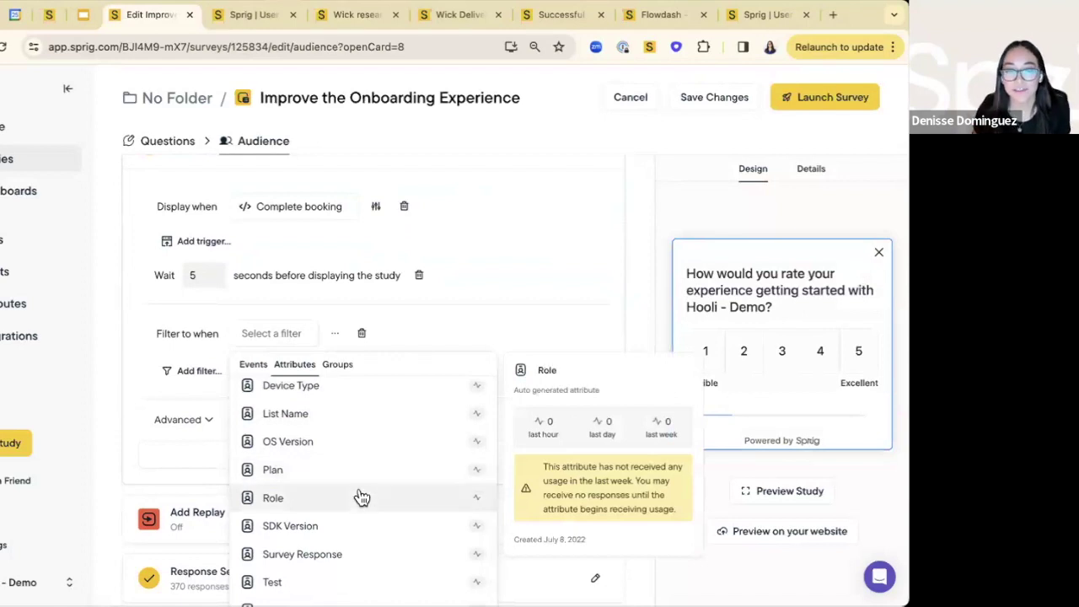
click(361, 472)
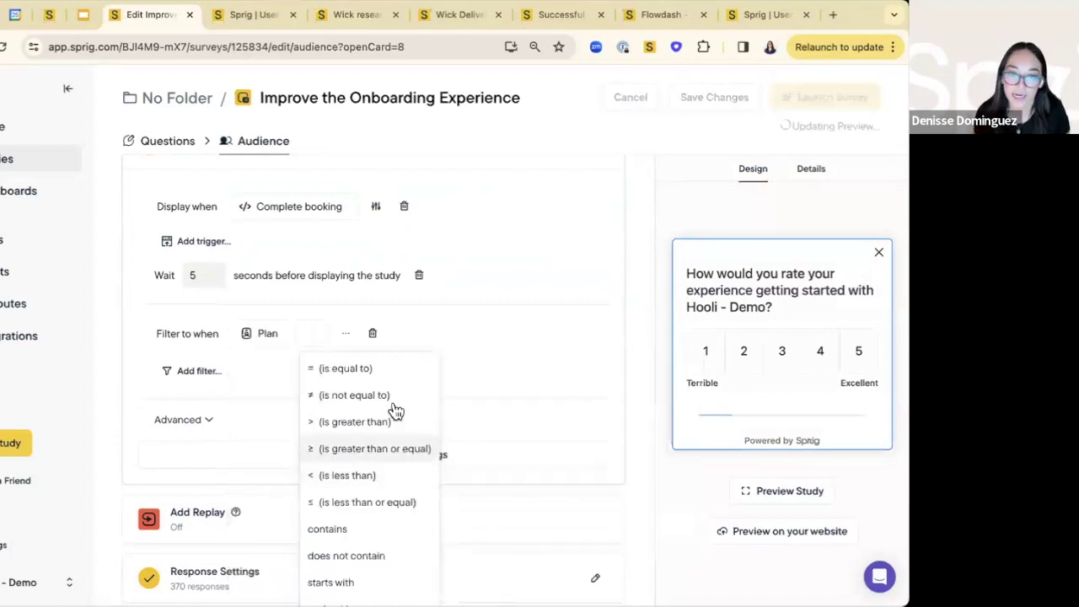
click(391, 371)
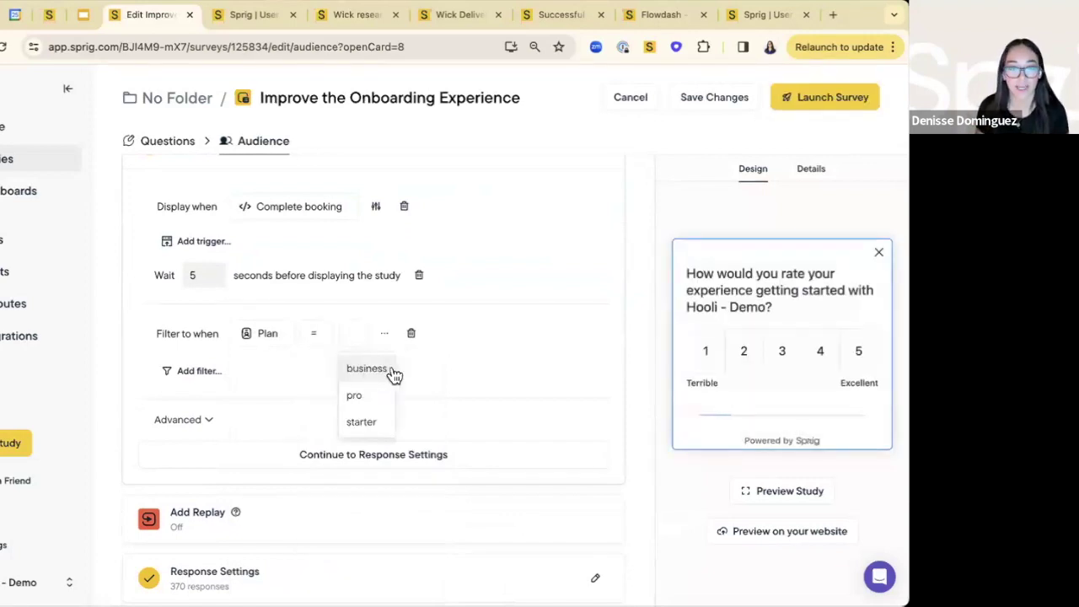
click(362, 422)
scroll(382, 433, up, 1)
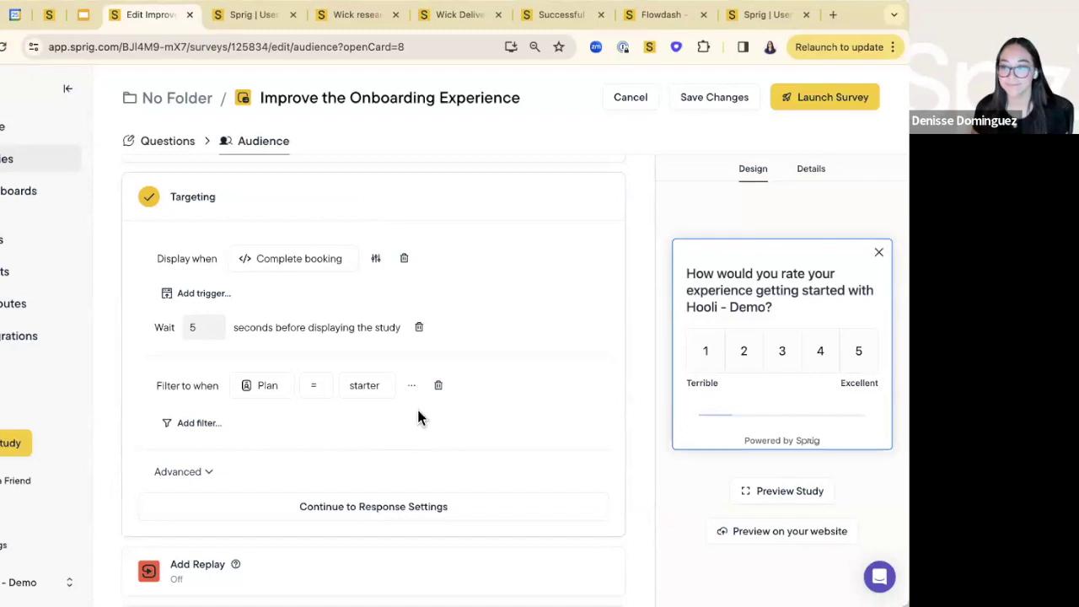
scroll(419, 418, up, 1)
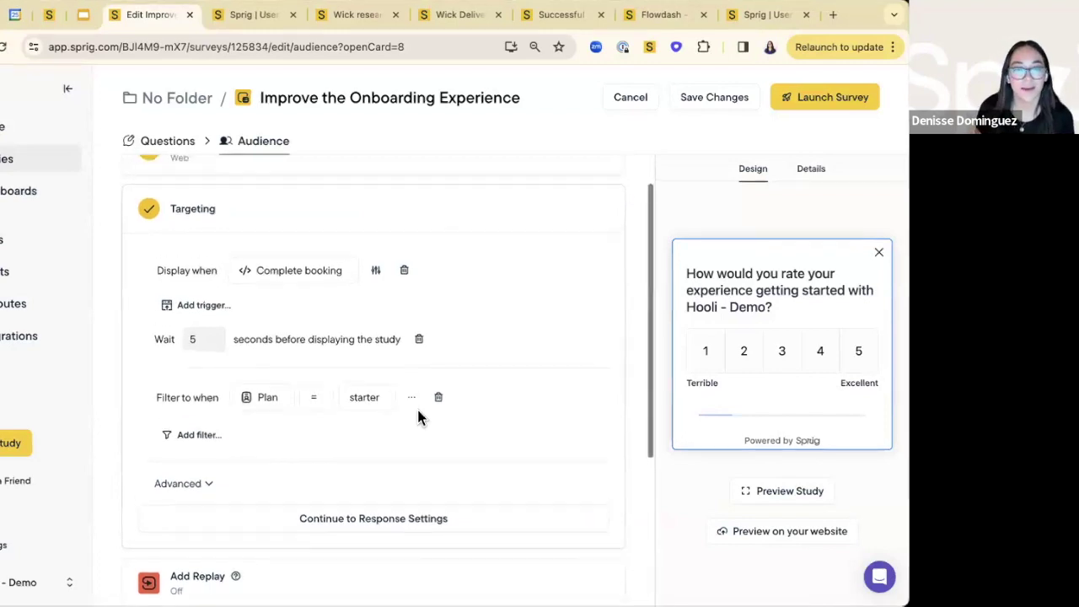
click(211, 438)
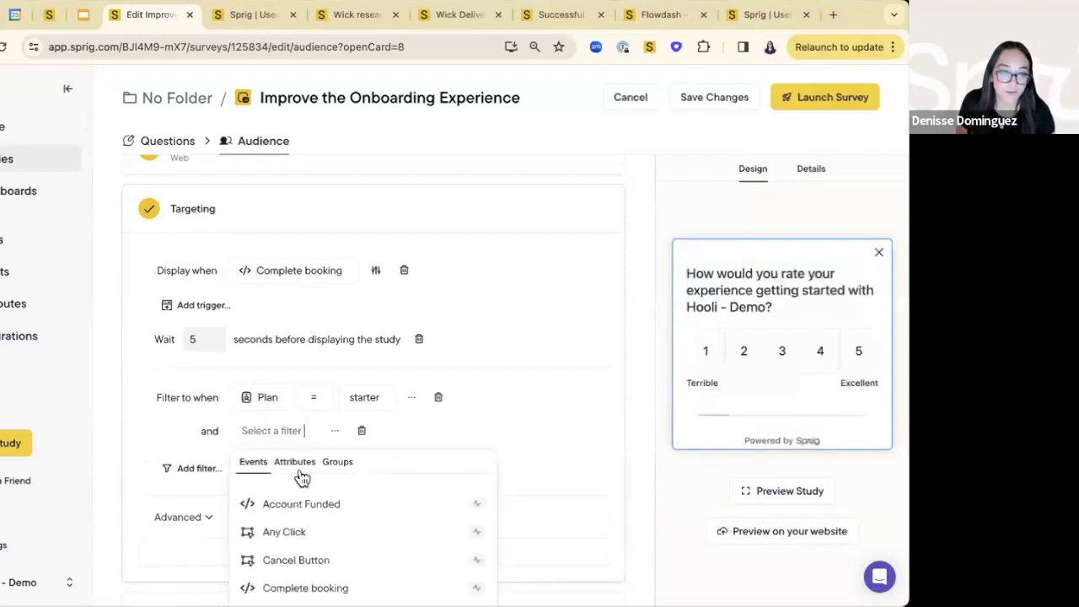
click(407, 589)
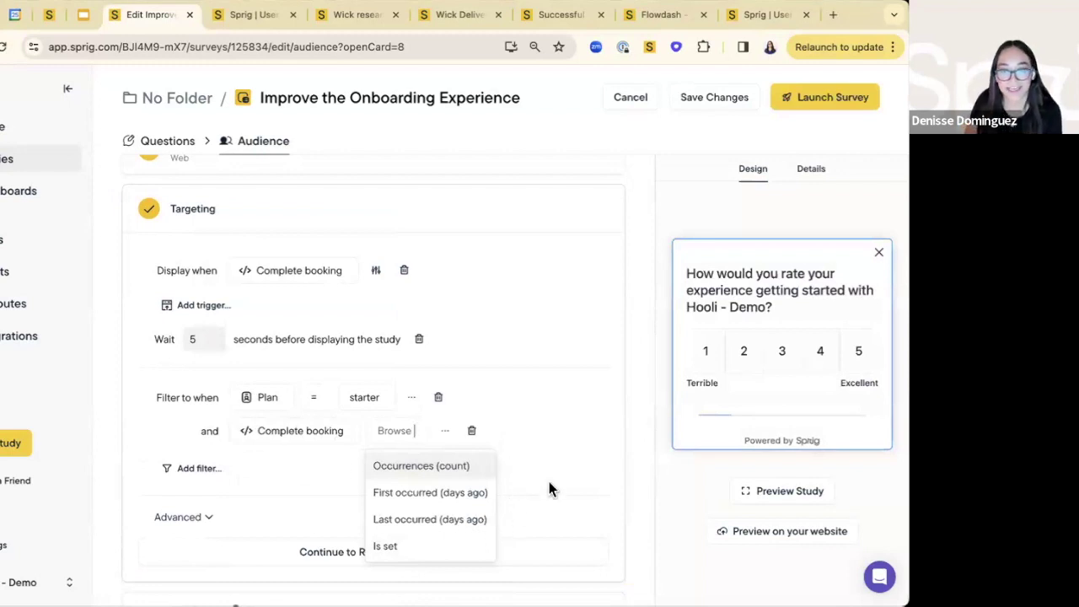
click(565, 461)
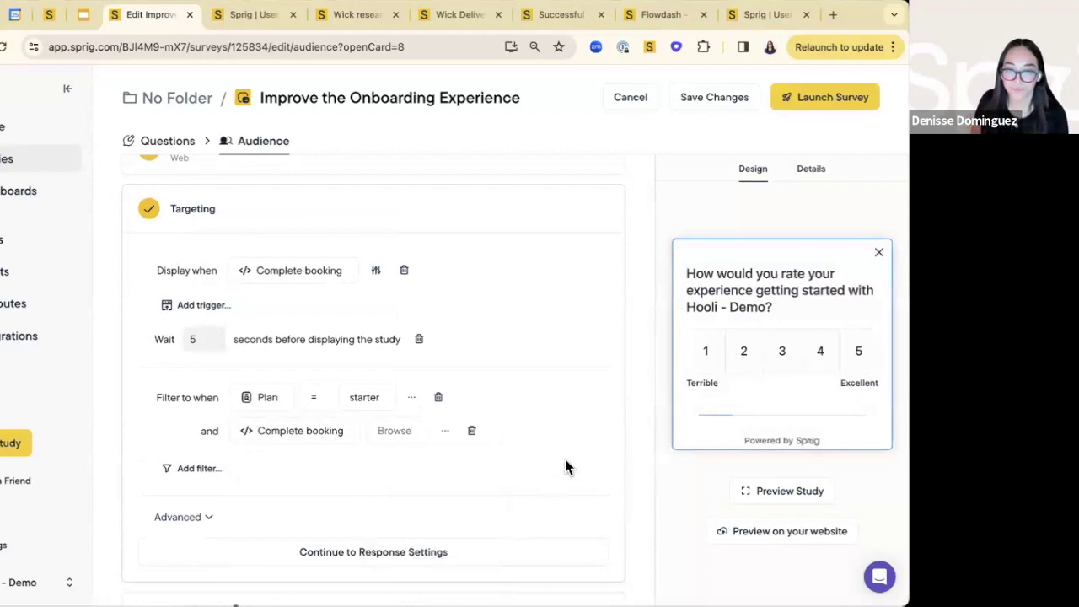
click(475, 435)
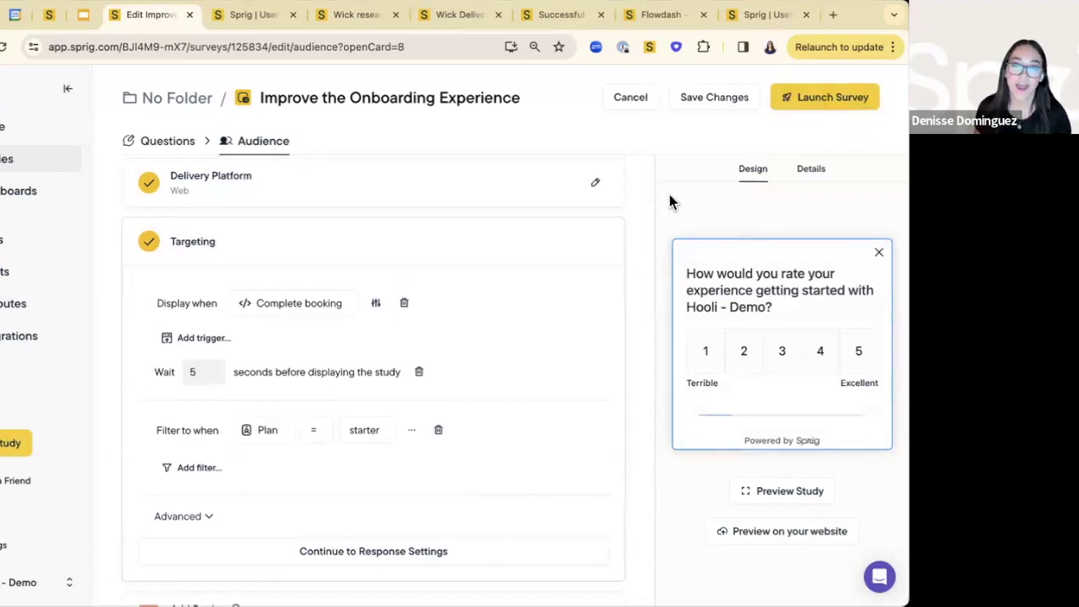
Switch to the Successful Onboarding study's browser tab to view its Summary.
click(568, 23)
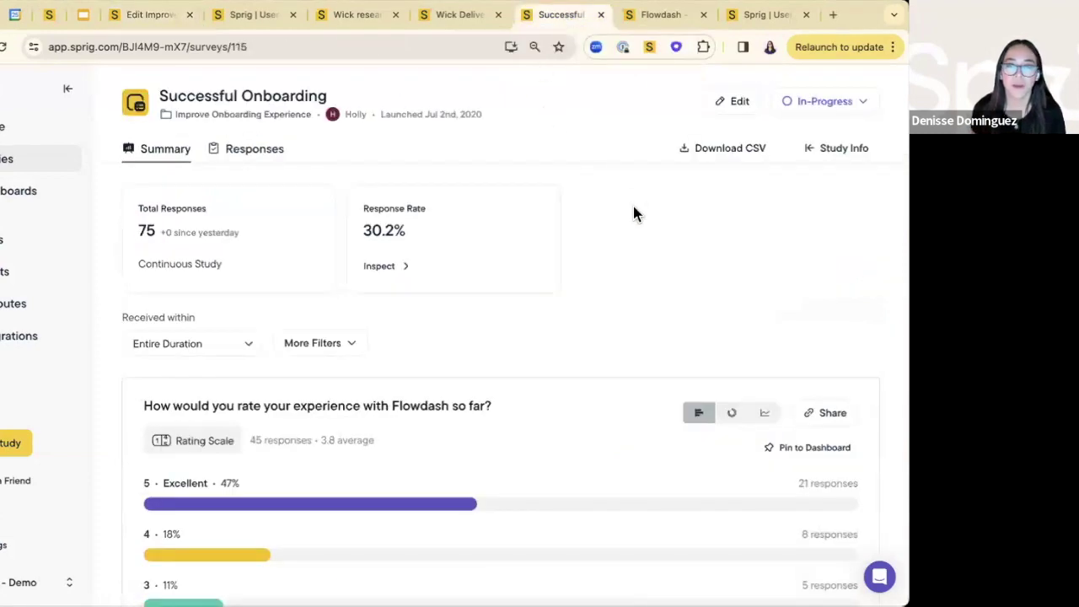
mouse_move(536, 231)
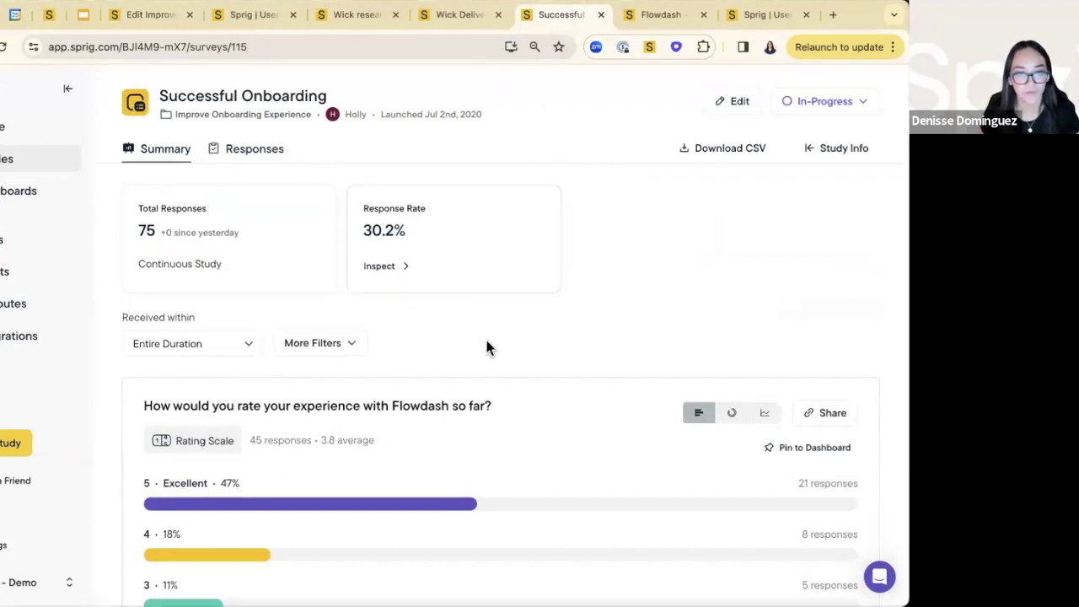
click(493, 268)
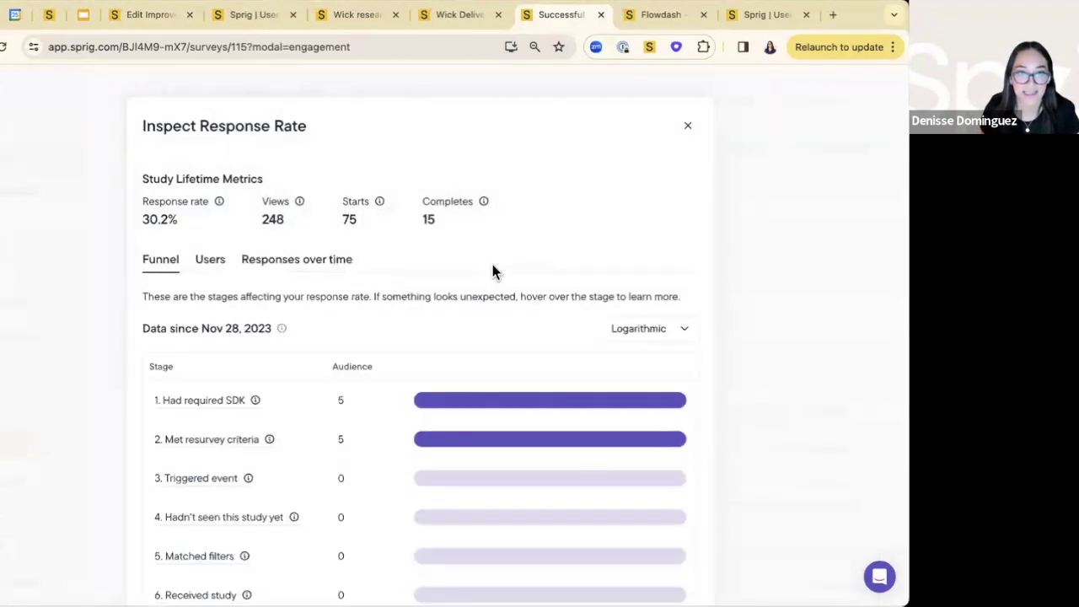
scroll(399, 373, down, 2)
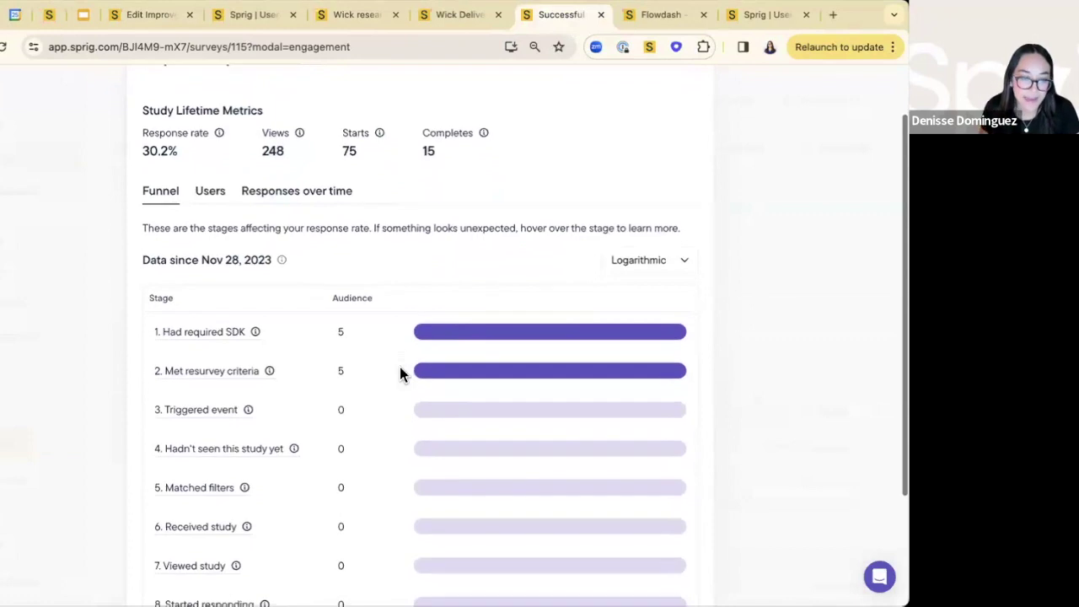
scroll(401, 371, down, 1)
scroll(401, 371, up, 3)
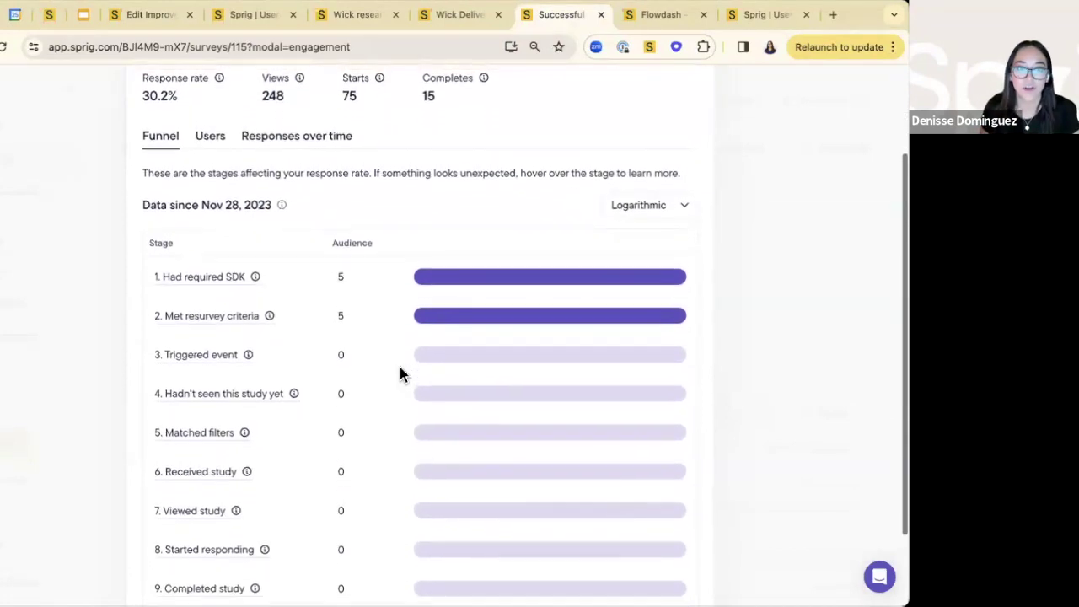
scroll(401, 374, up, 1)
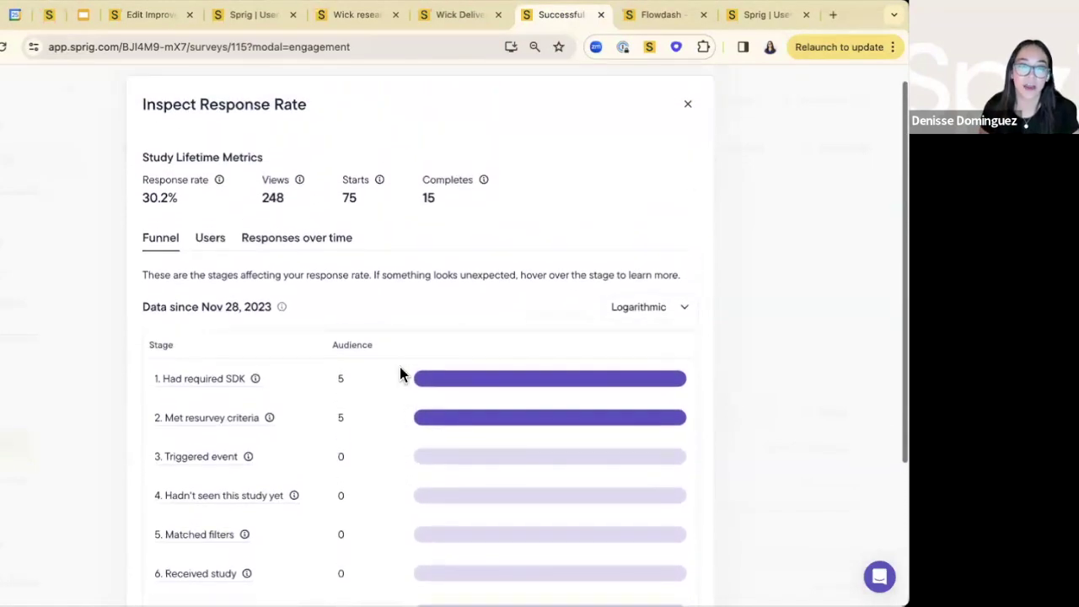
click(688, 105)
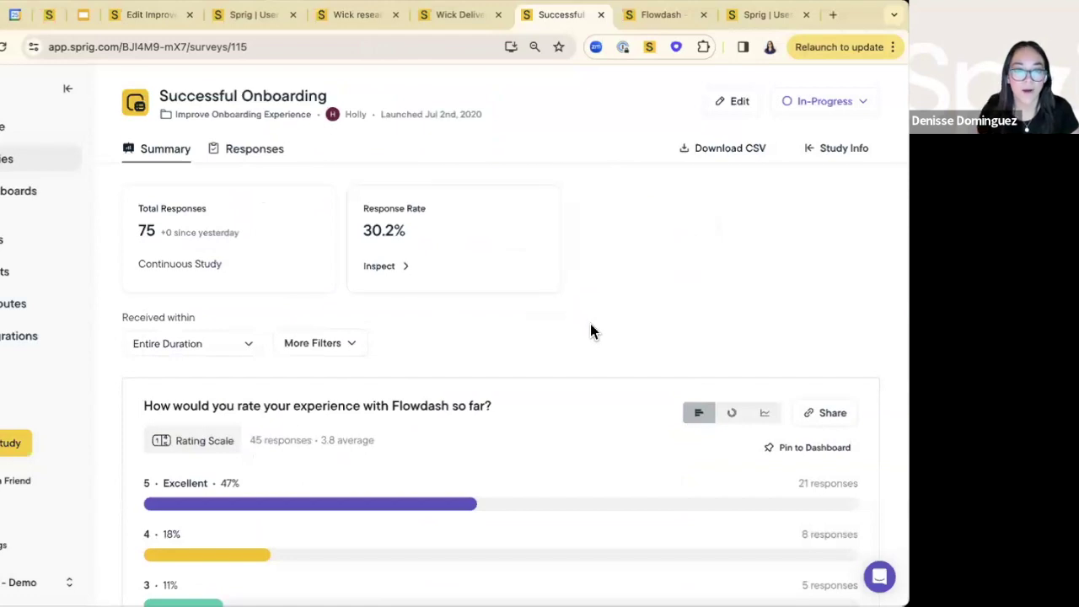
Show the experience rating results as a donut chart, then as a line chart of average rating over time.
scroll(590, 323, down, 1)
scroll(590, 331, down, 4)
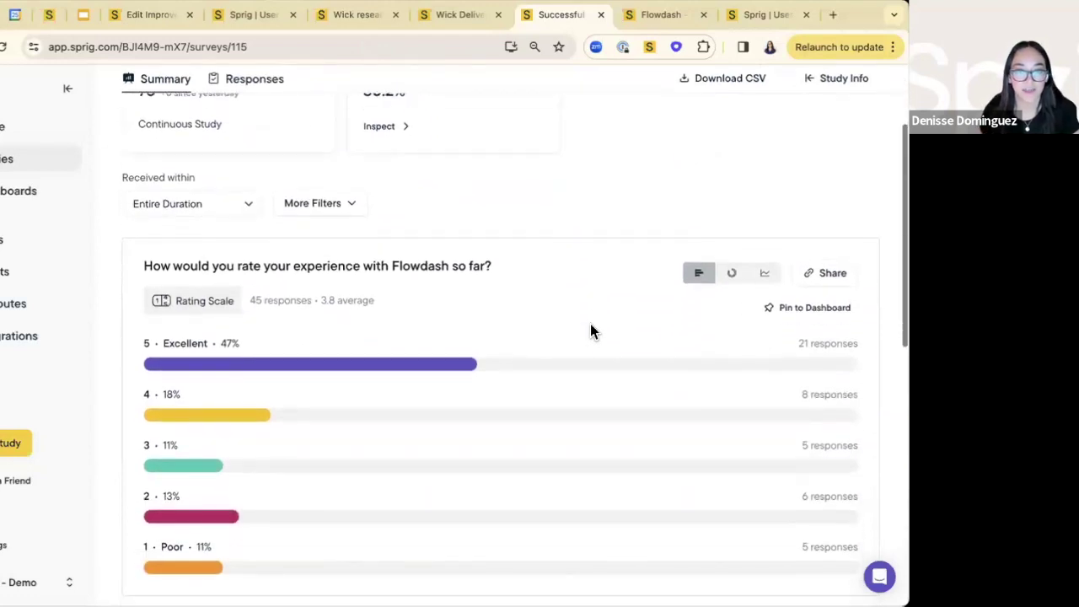
scroll(590, 331, down, 1)
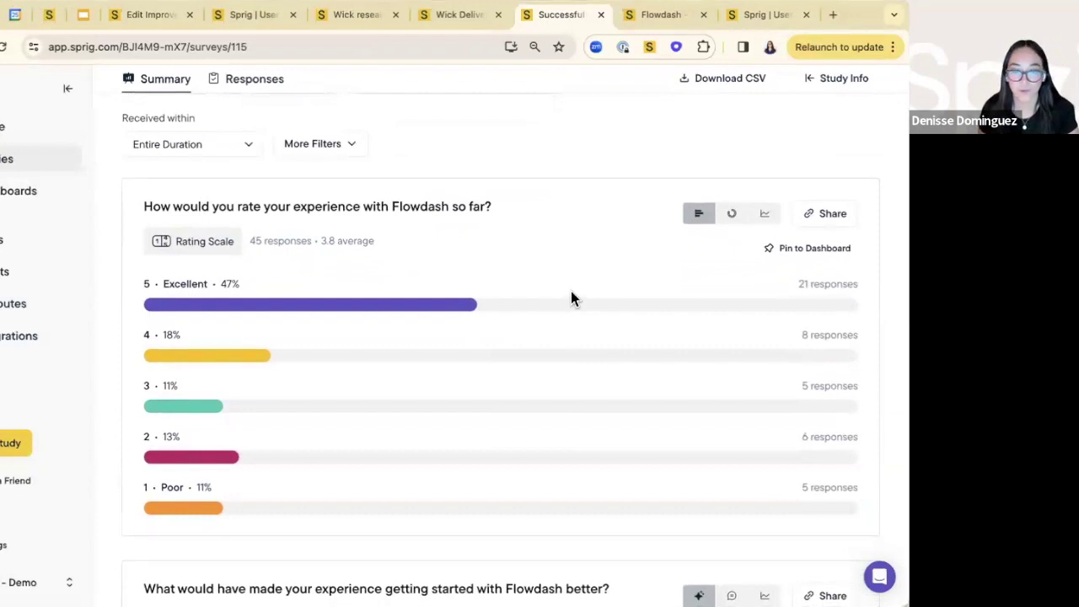
click(731, 221)
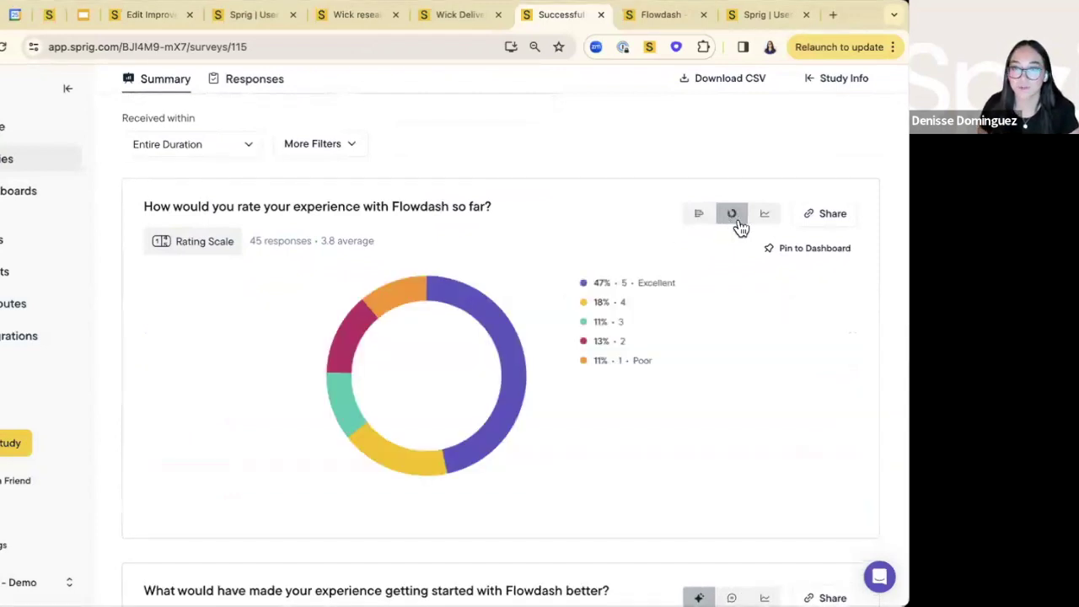
click(773, 221)
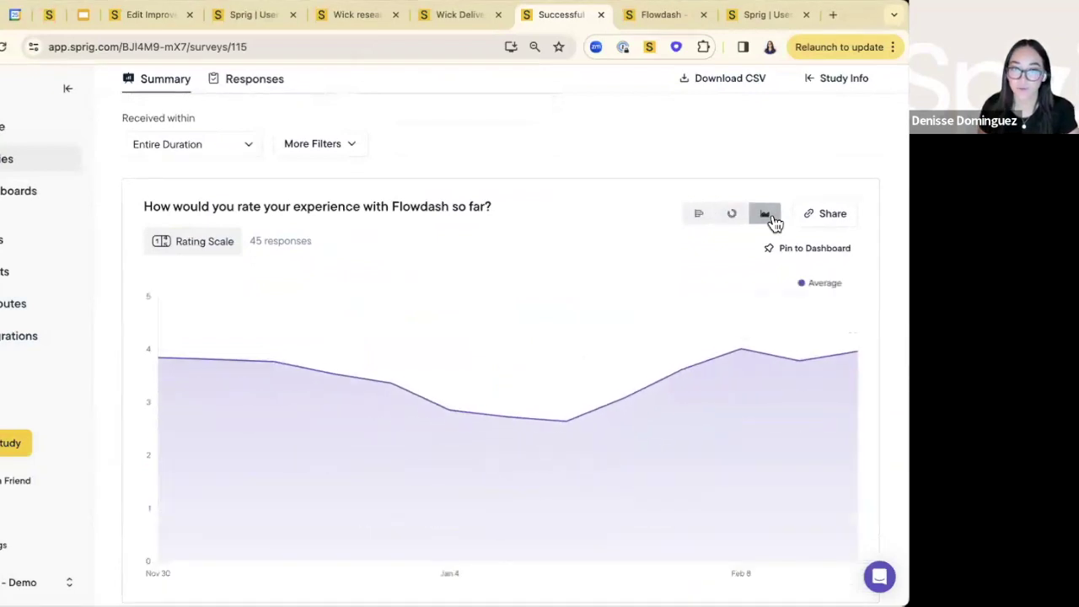
Return the rating results to bar view and scroll to the open-text question's themes.
click(700, 215)
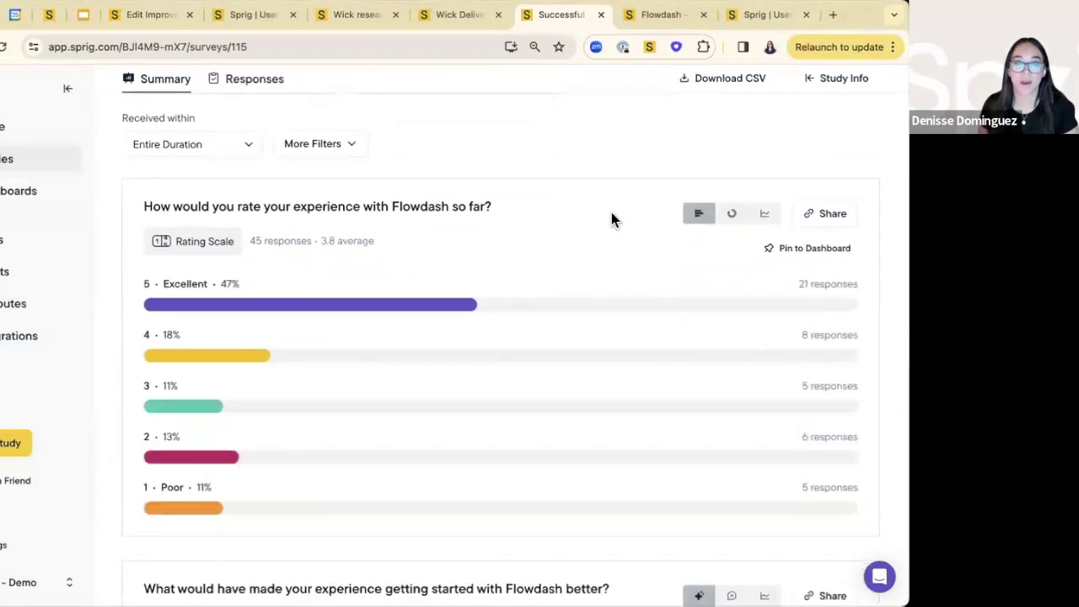
scroll(611, 215, down, 3)
scroll(612, 215, down, 5)
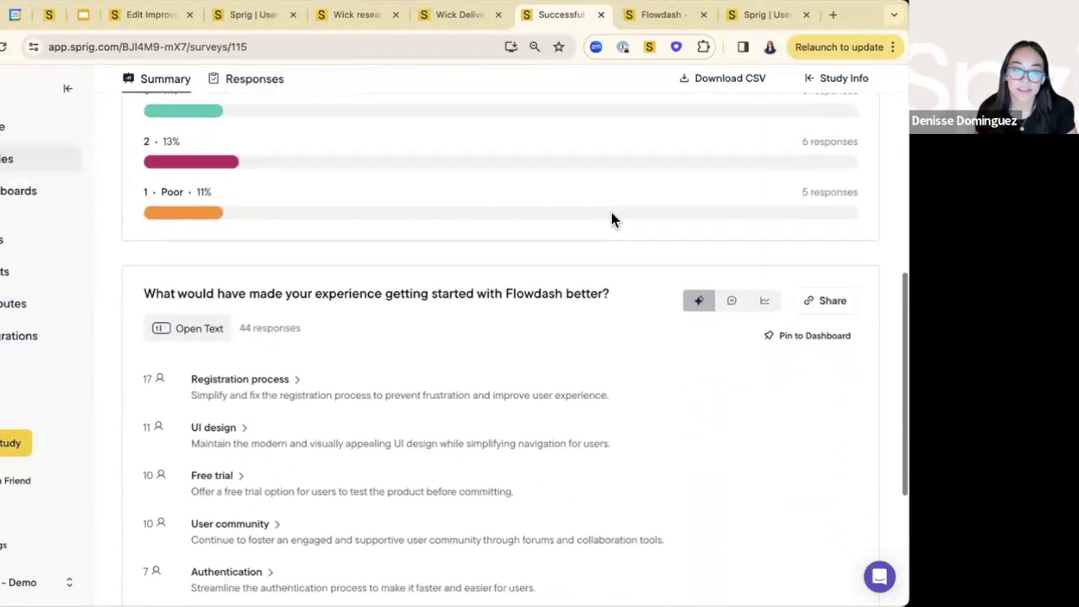
scroll(612, 215, down, 1)
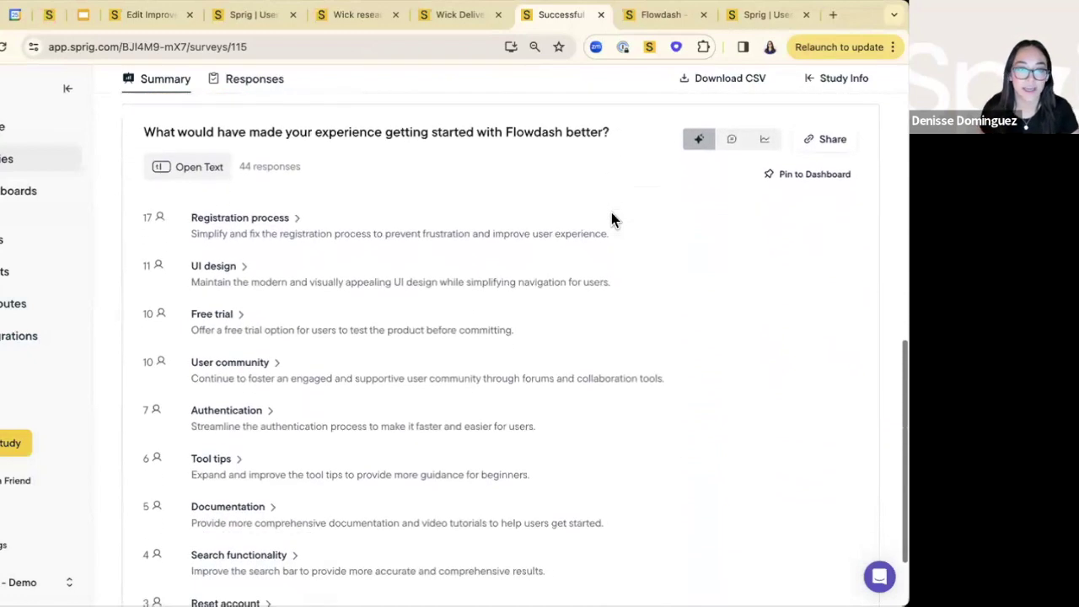
click(361, 217)
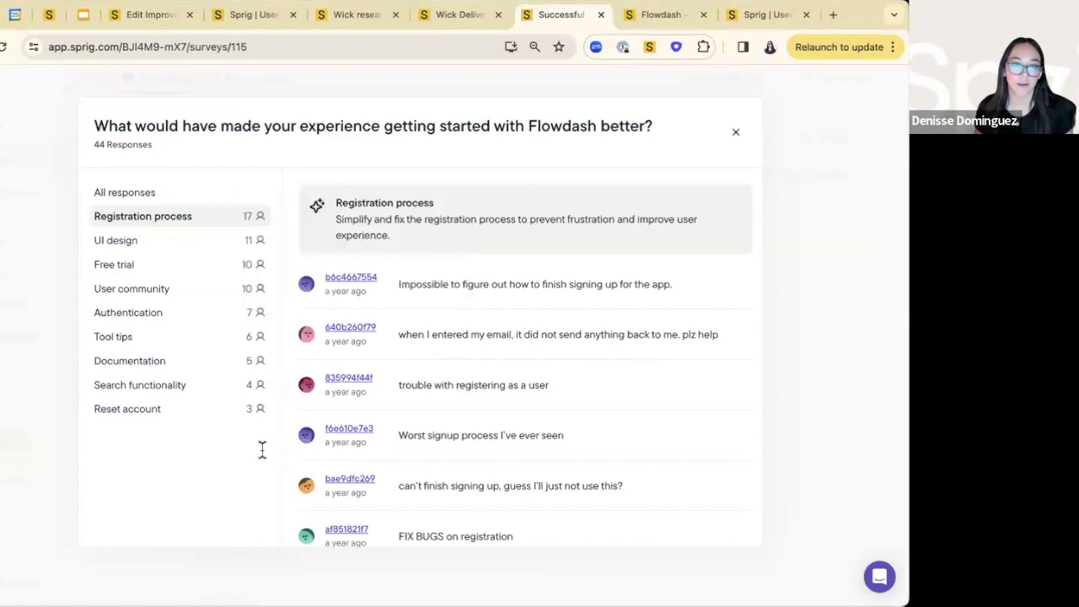
click(737, 136)
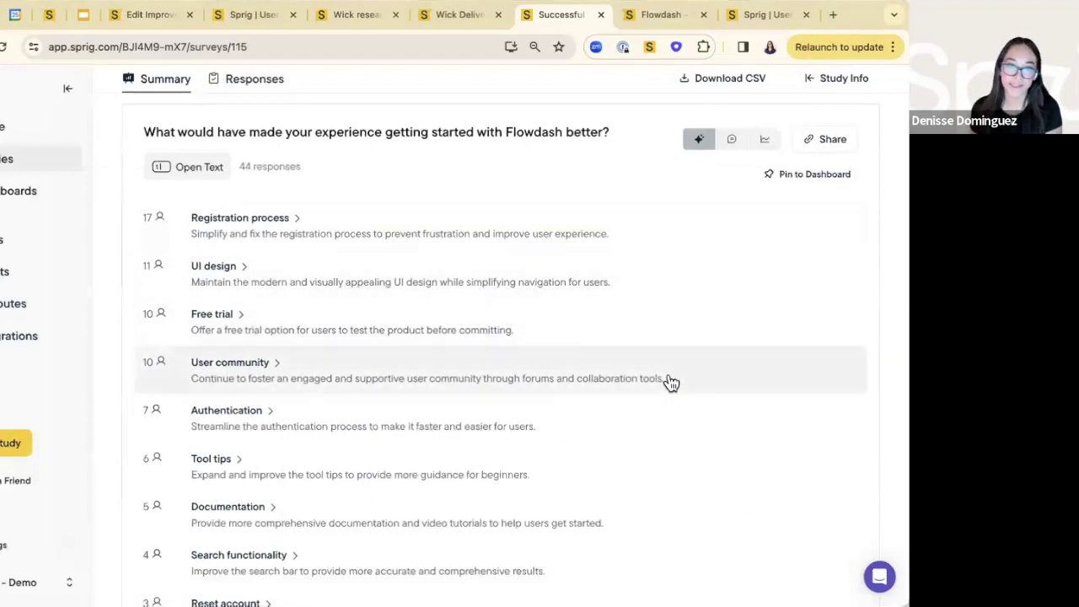
Scroll back up and open the Study Info side panel.
scroll(669, 381, up, 1)
click(821, 88)
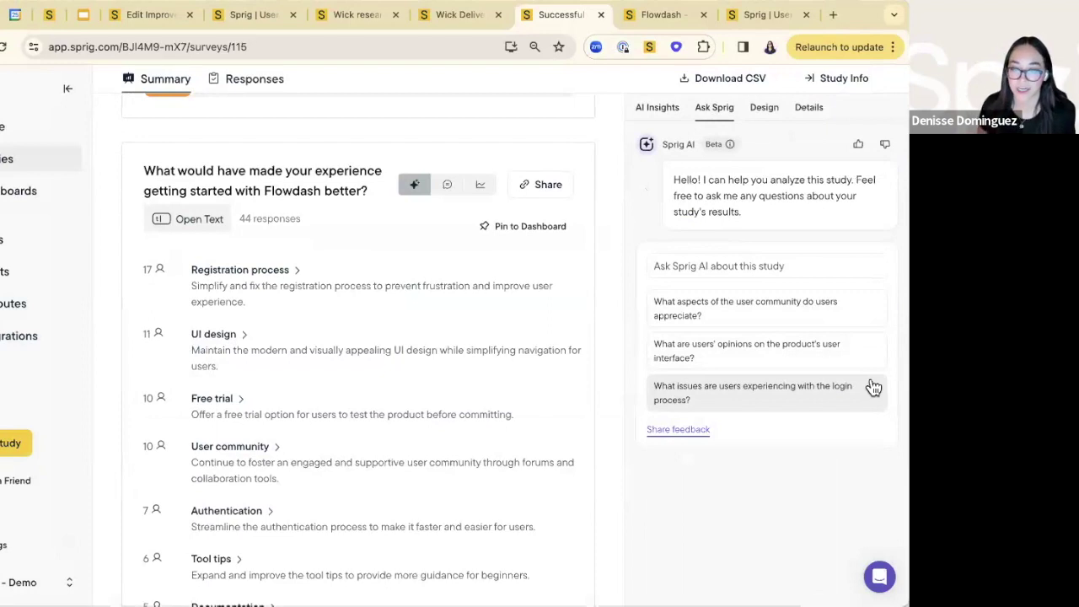
Try the Ask Sprig AI box, then collapse the Study Info panel to show the 75-response summary.
click(800, 264)
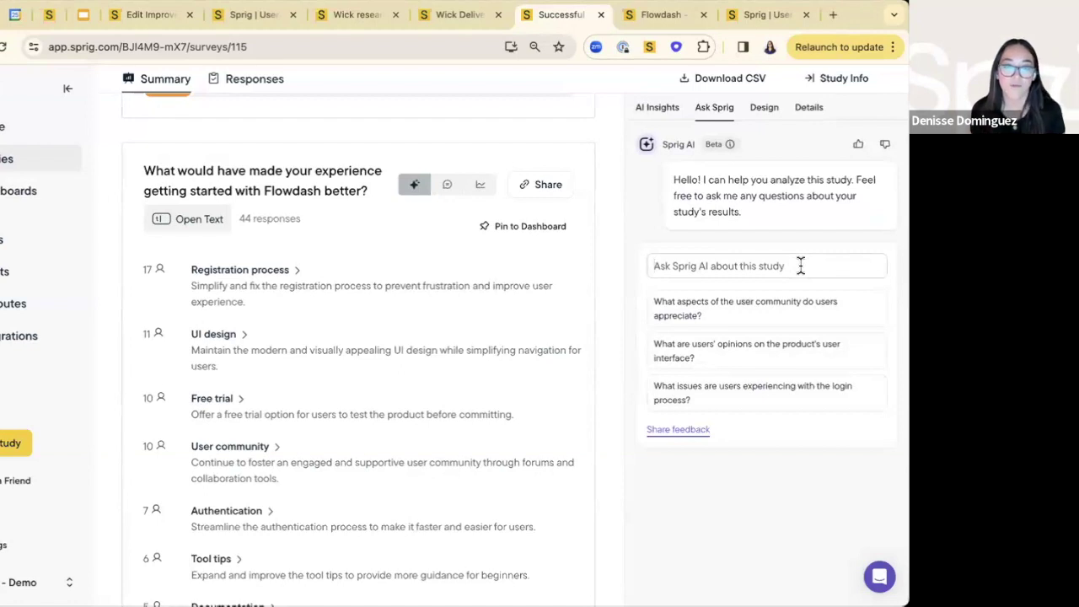
scroll(596, 272, up, 2)
scroll(596, 267, up, 3)
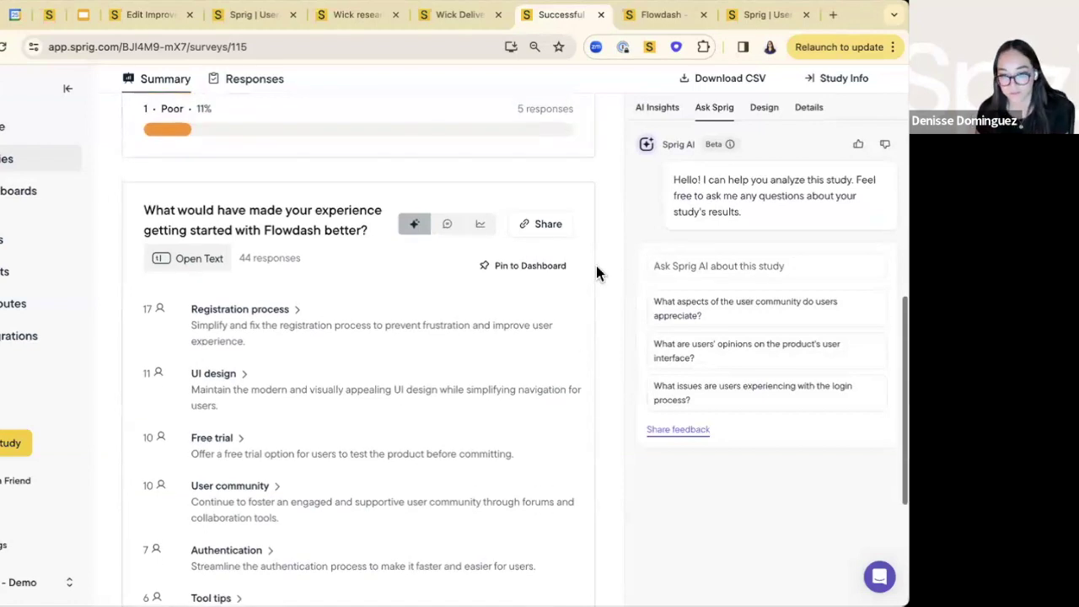
scroll(596, 270, up, 1)
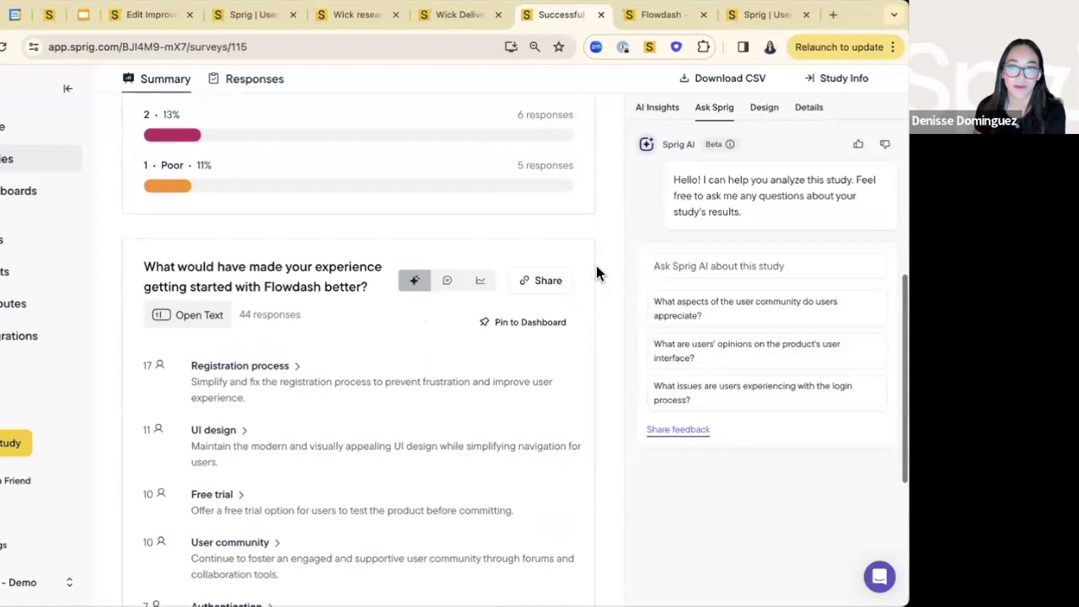
scroll(596, 270, down, 2)
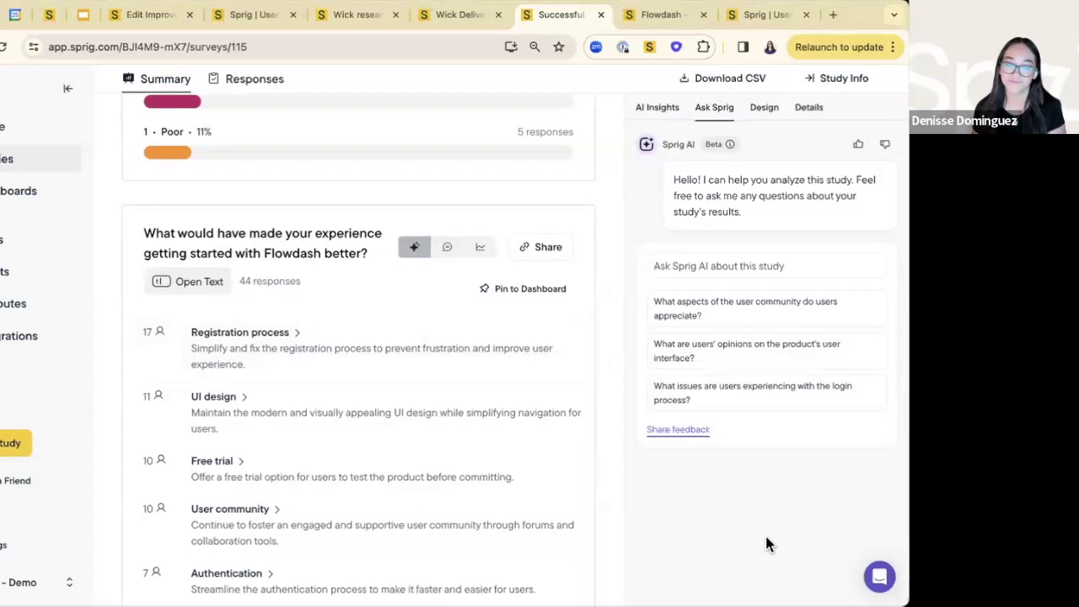
scroll(628, 318, up, 1)
scroll(628, 316, up, 10)
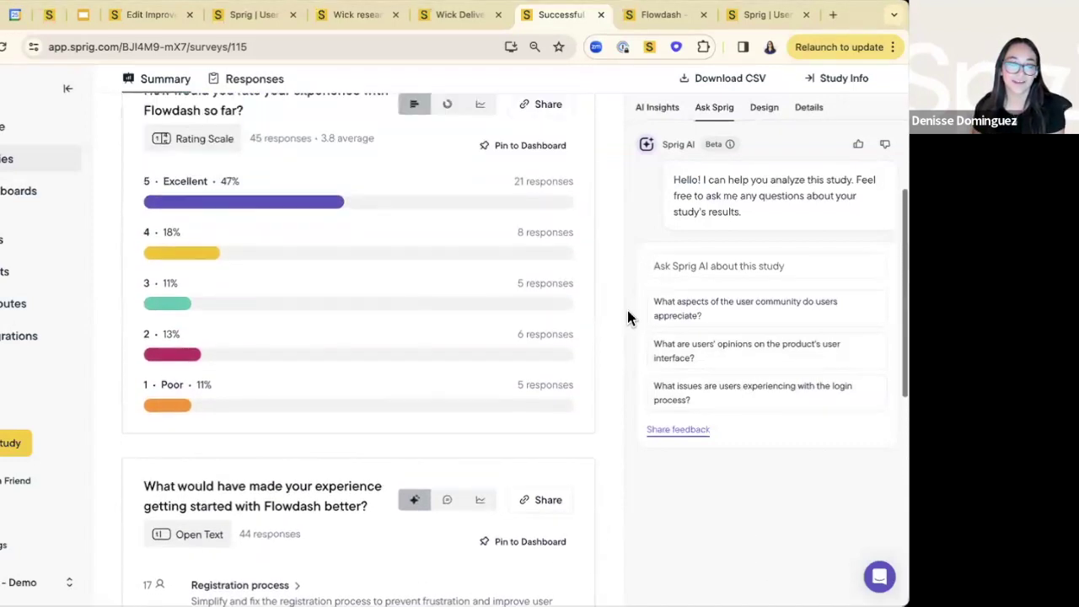
click(860, 150)
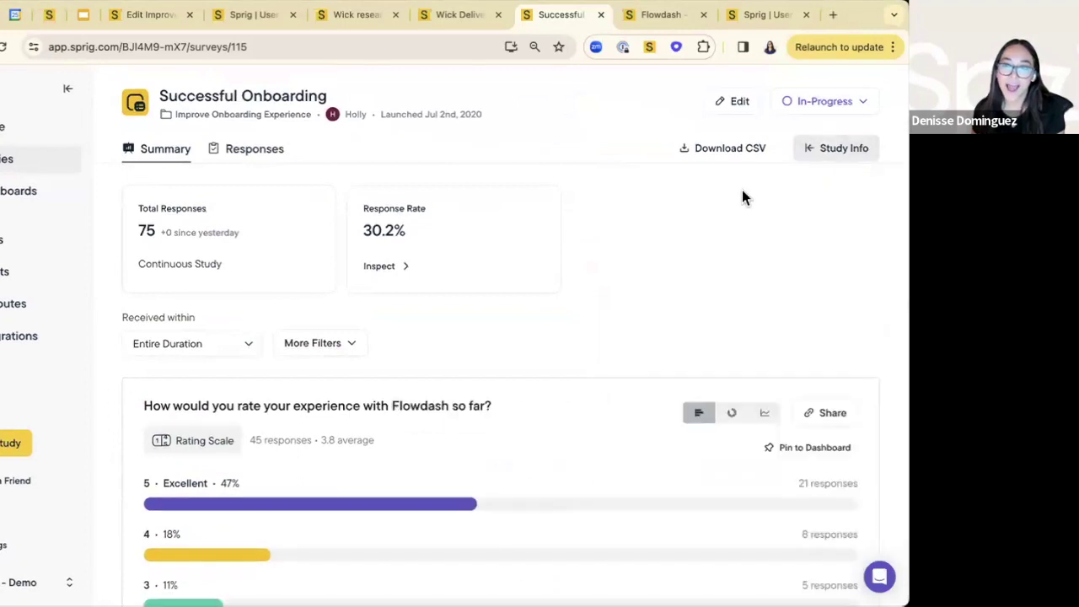
Review the Successful Onboarding summary, then switch to the Sprig | Users tab with a user's activity.
scroll(748, 308, down, 1)
scroll(747, 307, up, 1)
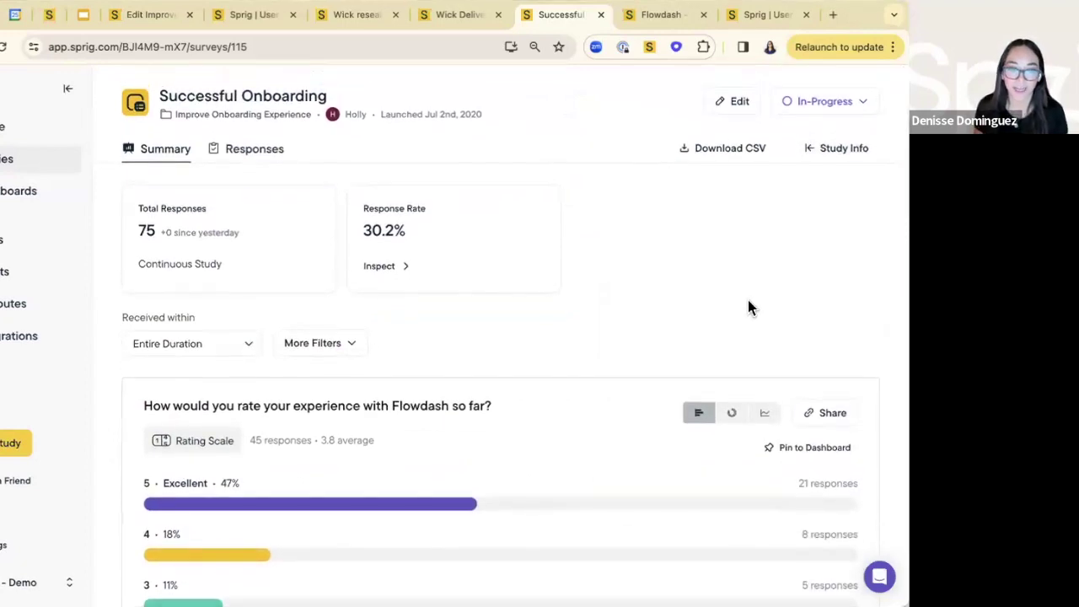
scroll(749, 308, down, 3)
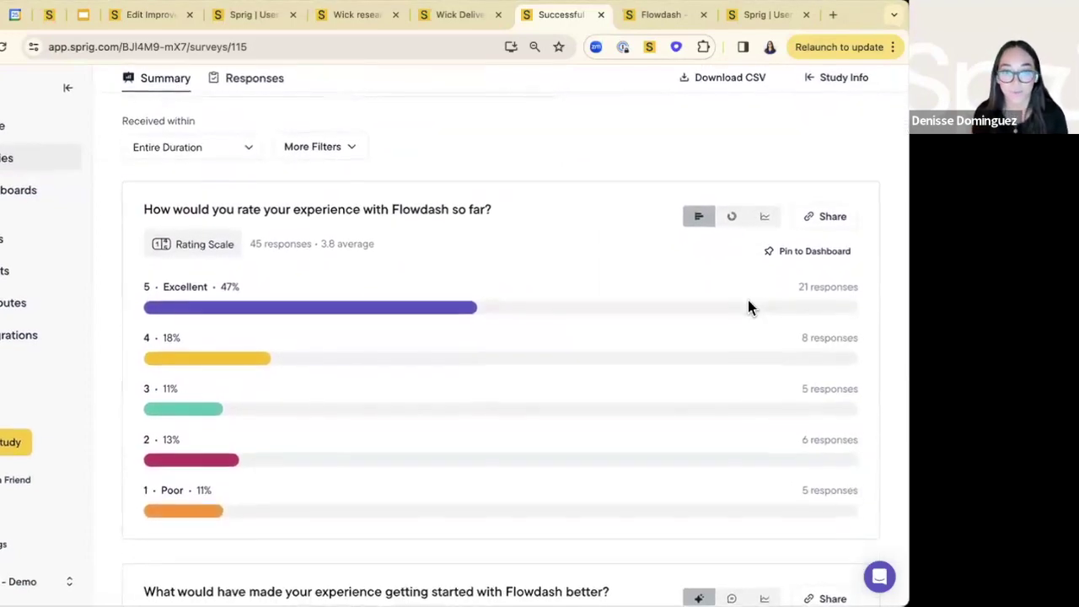
scroll(748, 308, down, 2)
scroll(748, 308, down, 4)
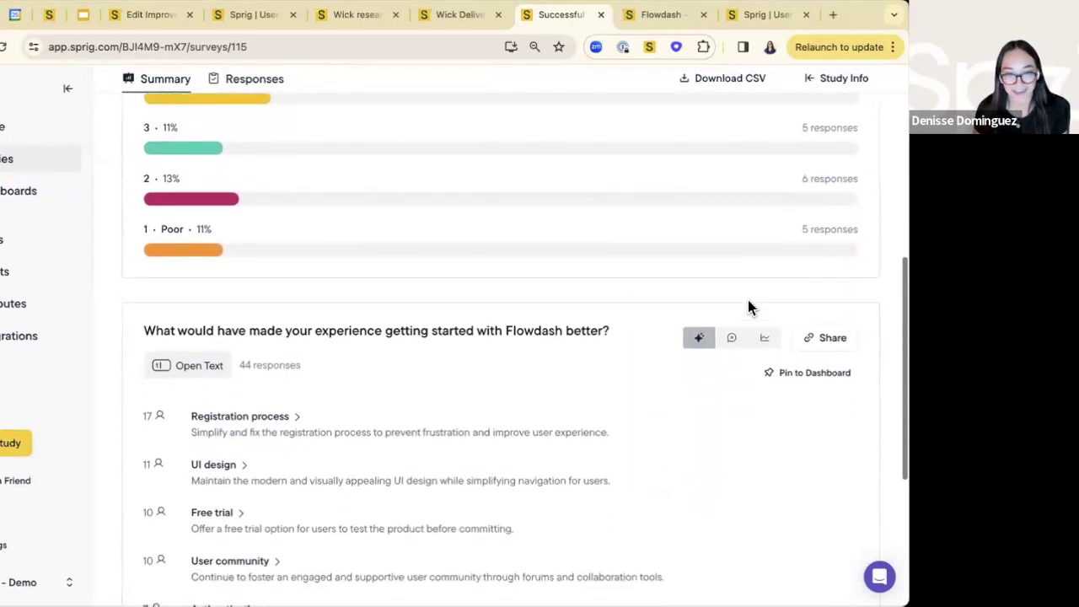
scroll(749, 306, down, 1)
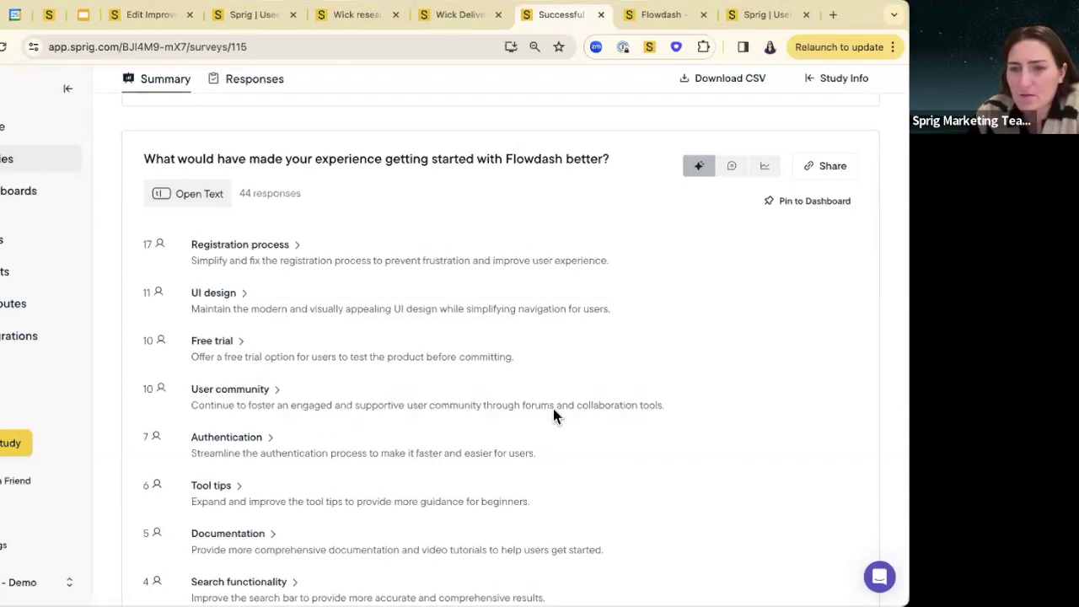
scroll(553, 409, up, 6)
scroll(553, 409, up, 2)
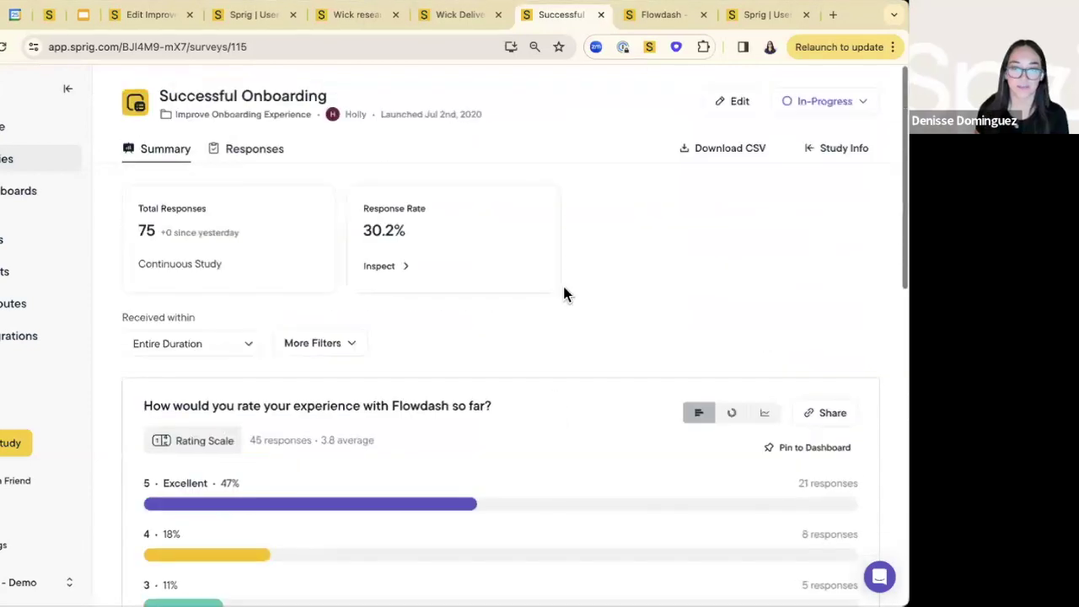
click(252, 17)
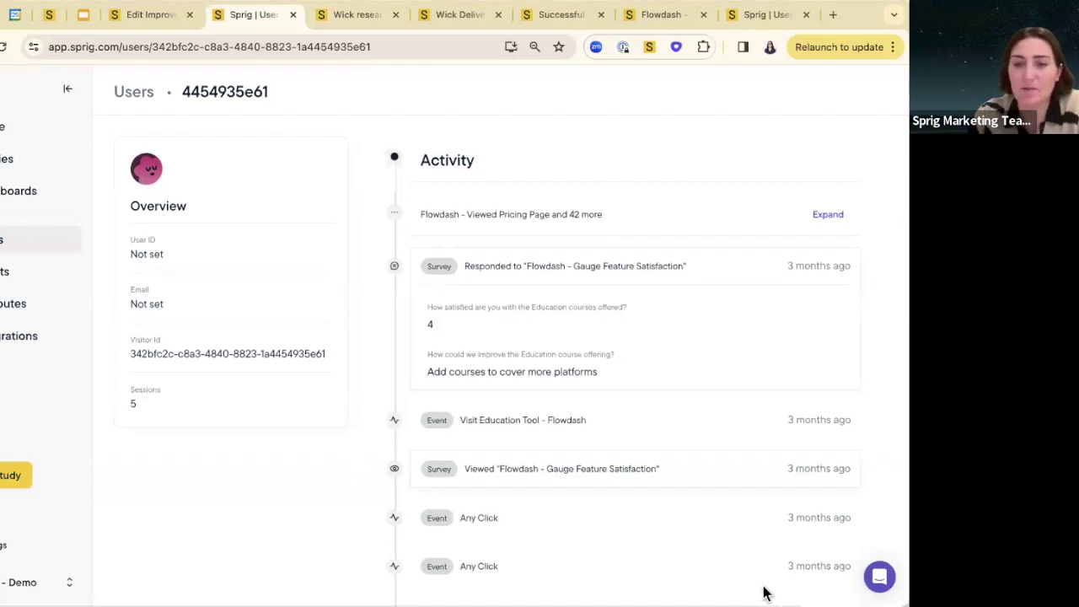
Switch back to the Edit Improve… tab with the onboarding study's audience editor.
click(139, 16)
Open Integrations, list the Analytics destinations, then show the Installation options.
click(37, 336)
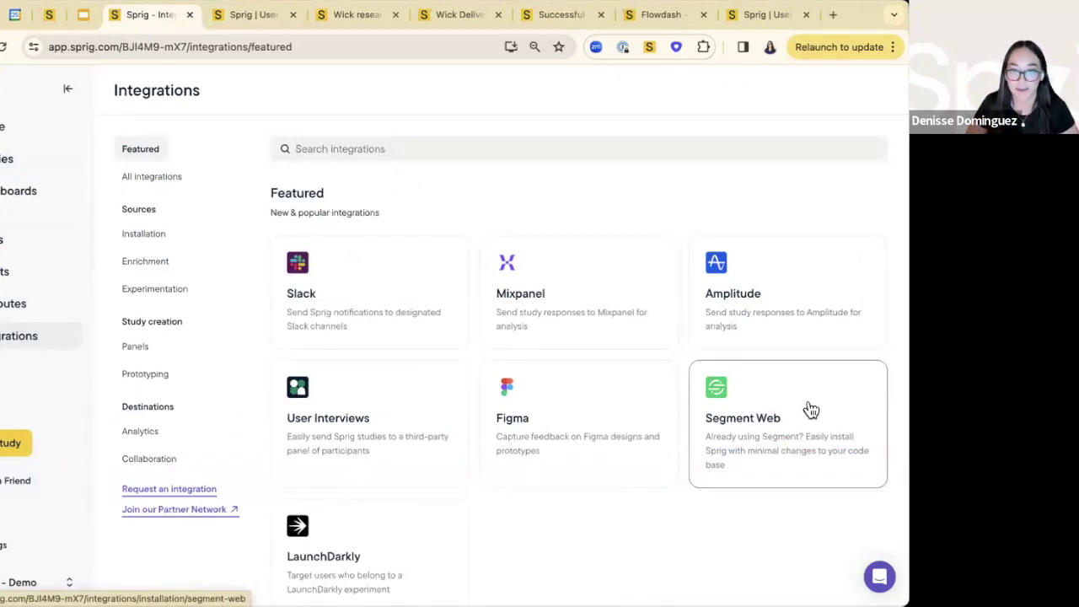
scroll(636, 501, down, 1)
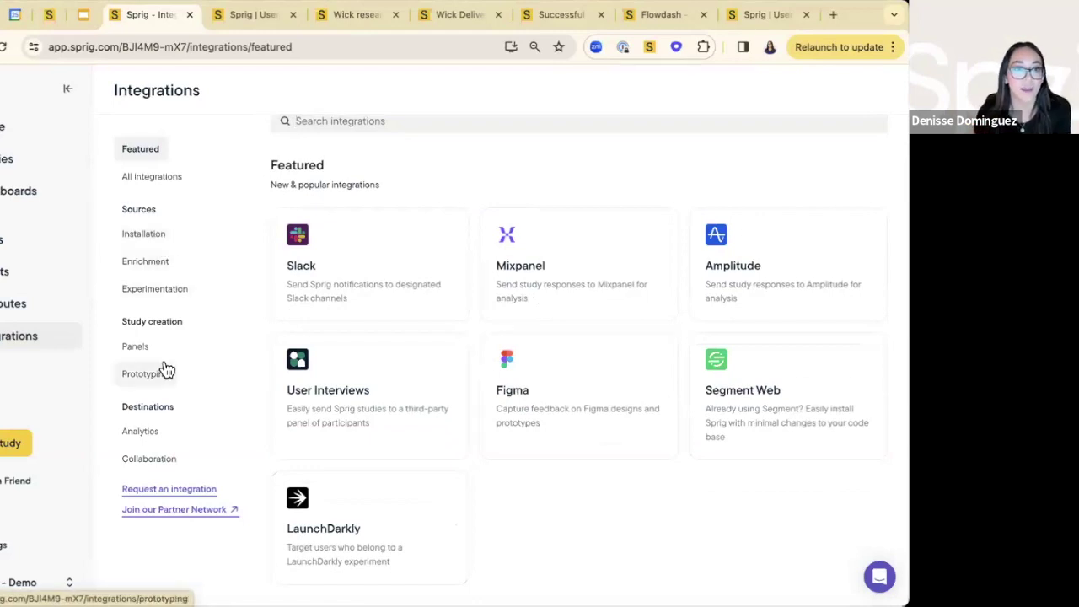
click(144, 432)
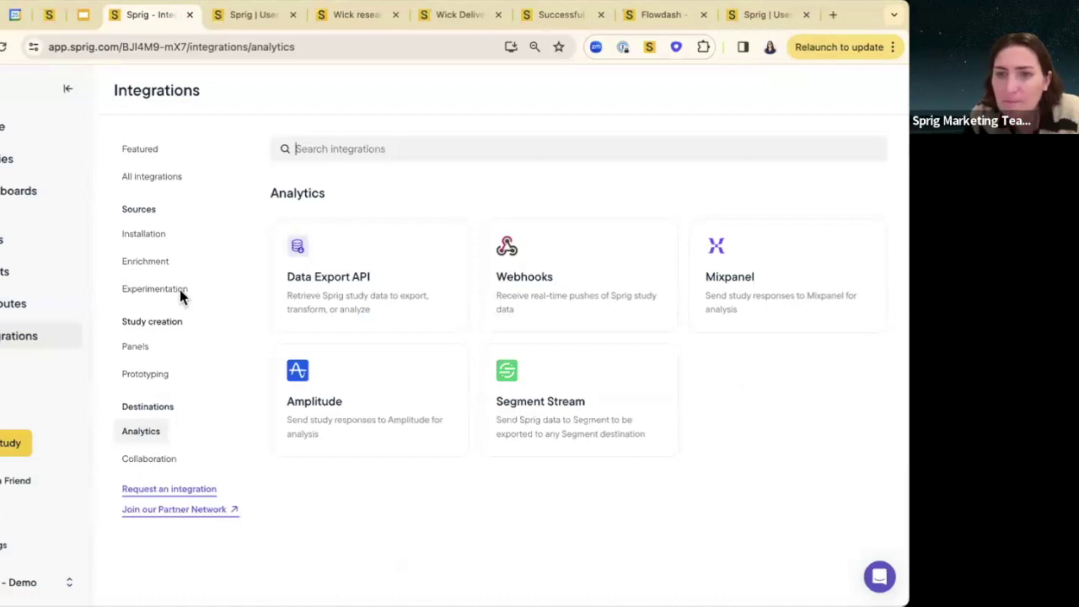
click(155, 238)
Scroll through the mobile SDK installation options, then open the New Study page.
scroll(488, 398, down, 2)
scroll(487, 405, down, 1)
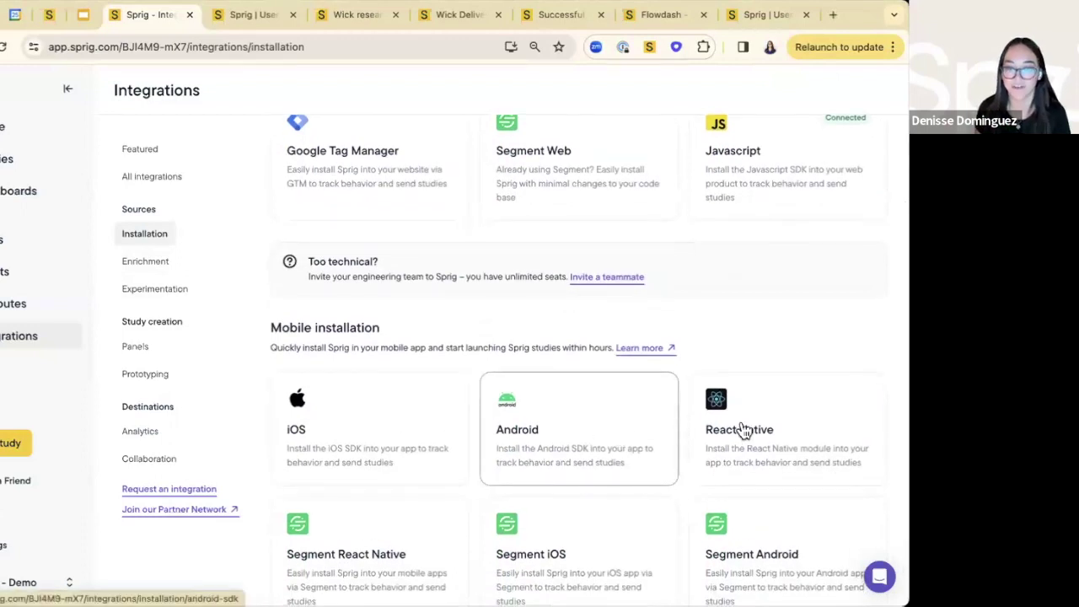
scroll(742, 432, down, 1)
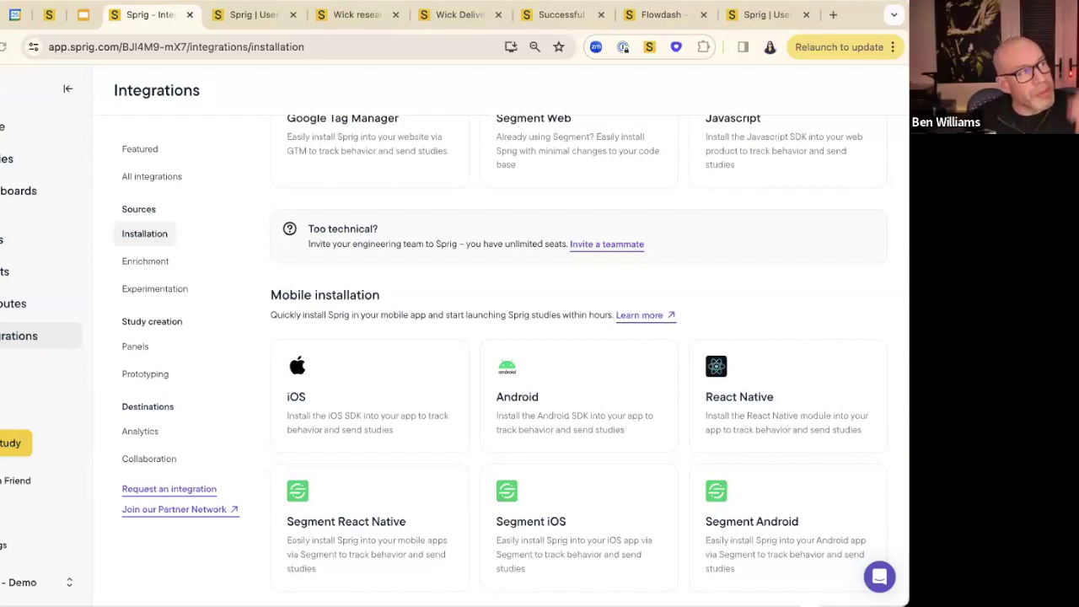
click(13, 444)
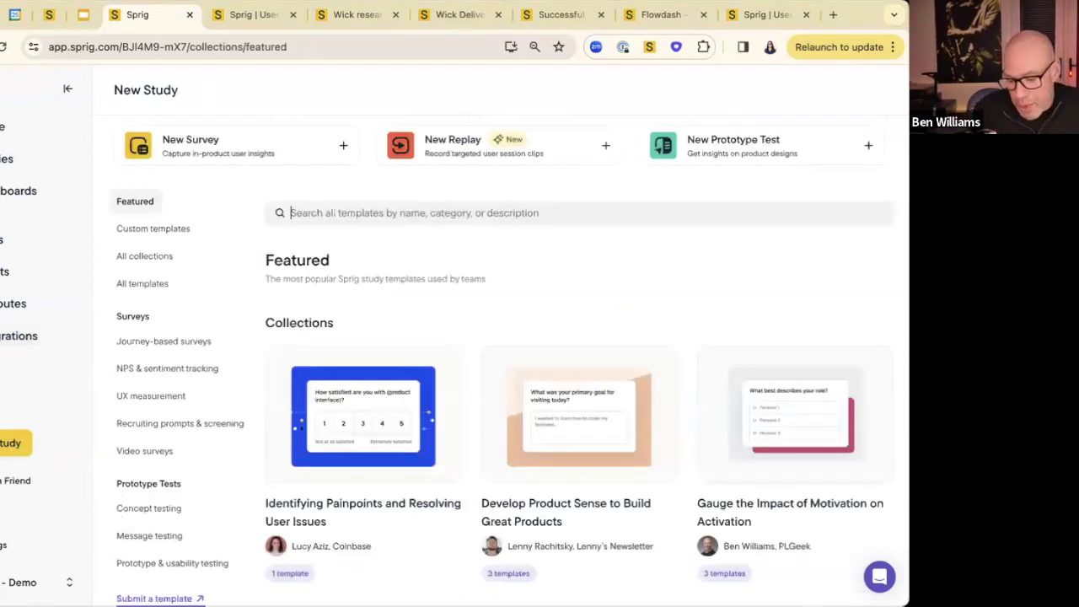